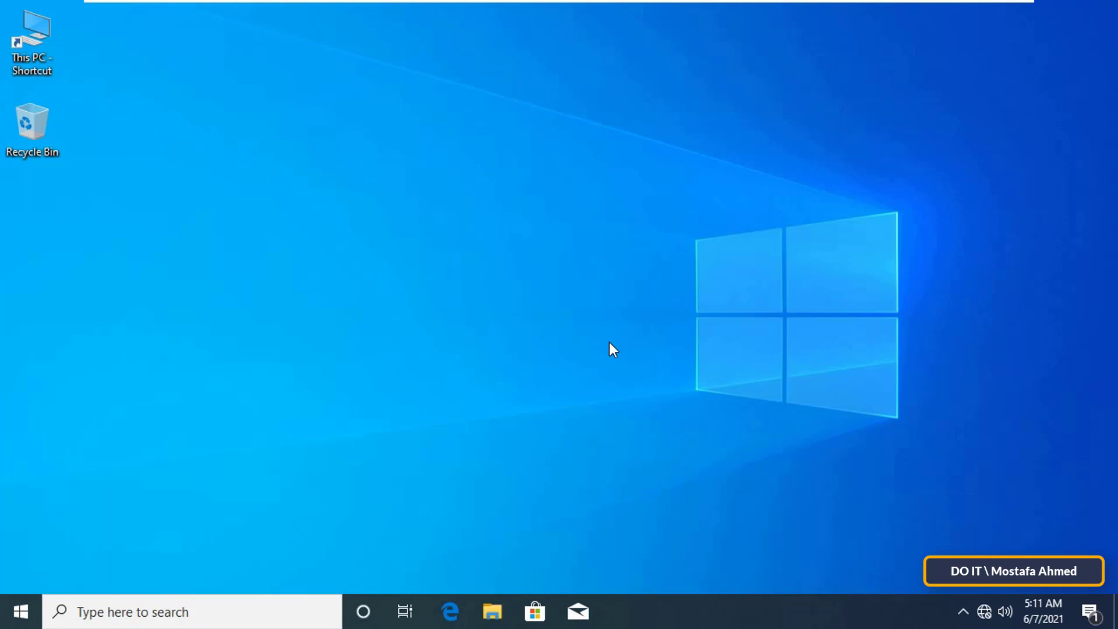
# Open Windows Settings from Start and go to the System section's Display page.
pyautogui.click(20, 610)
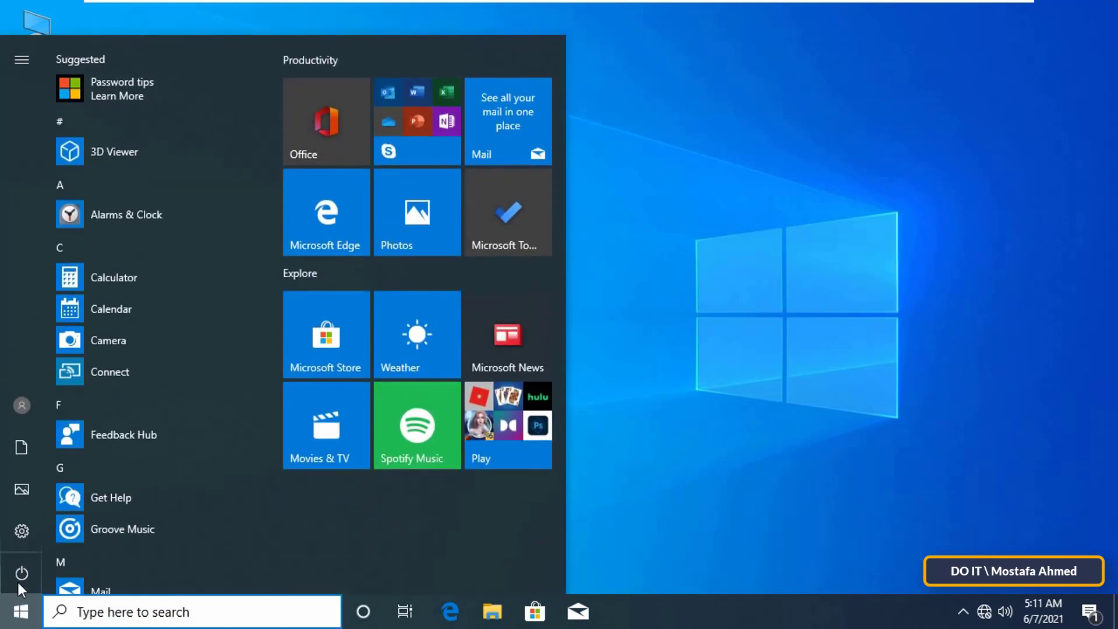
pyautogui.moveTo(25, 536)
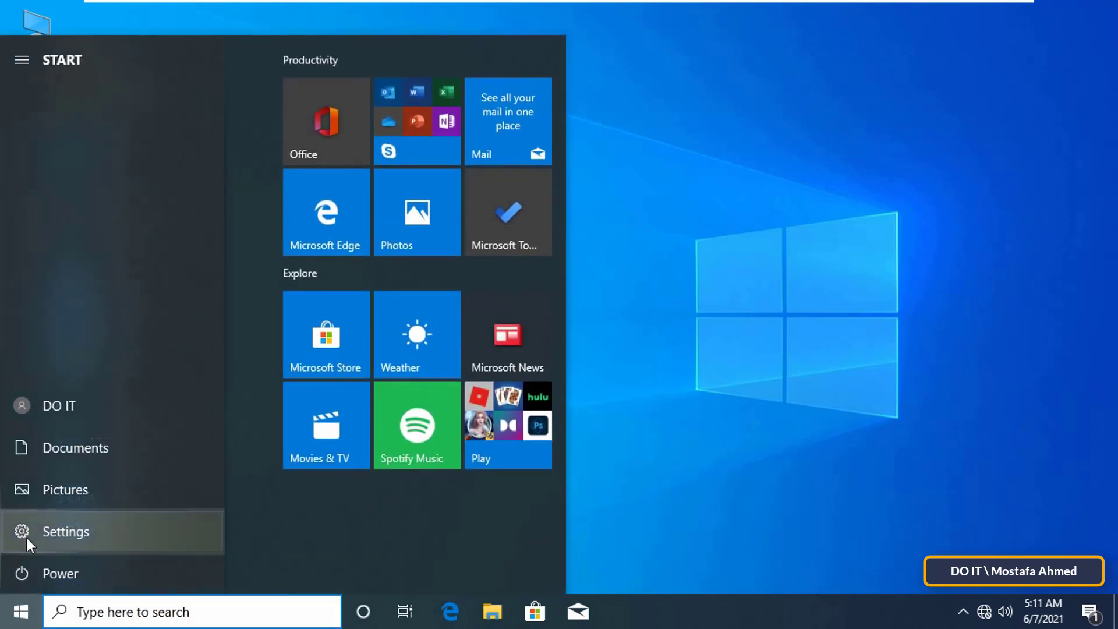
pyautogui.click(163, 543)
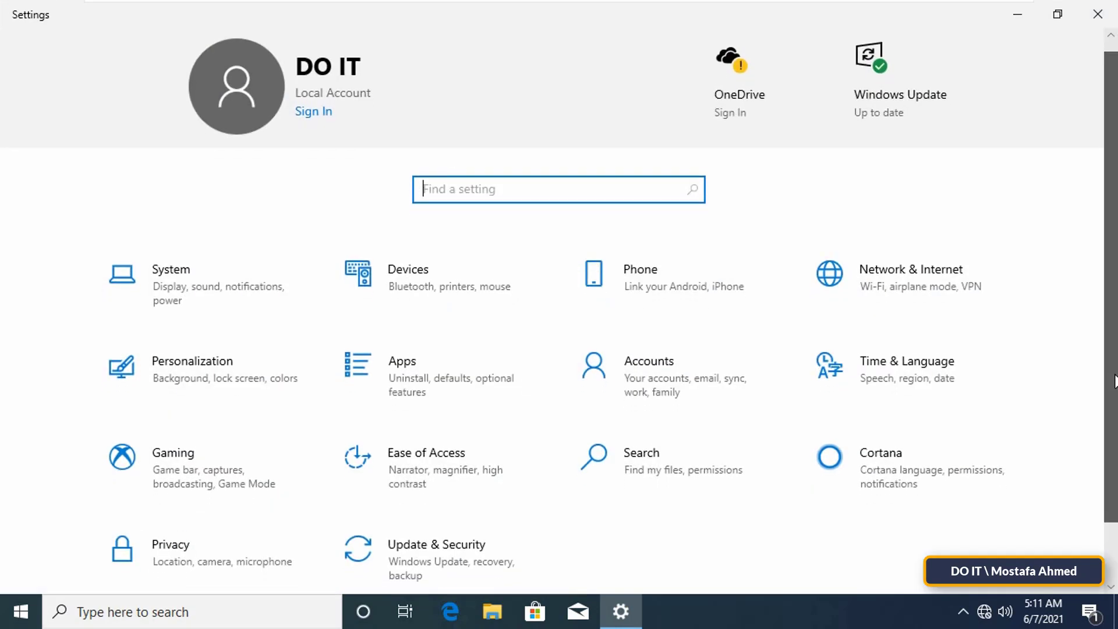
pyautogui.scroll(-1, 262, 436)
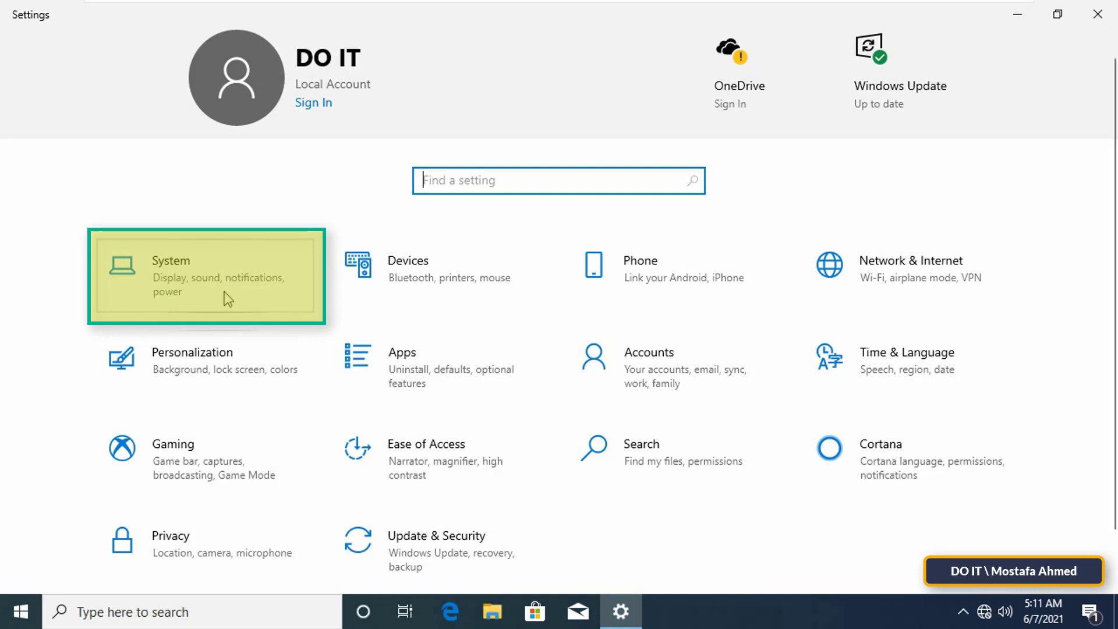
pyautogui.click(254, 302)
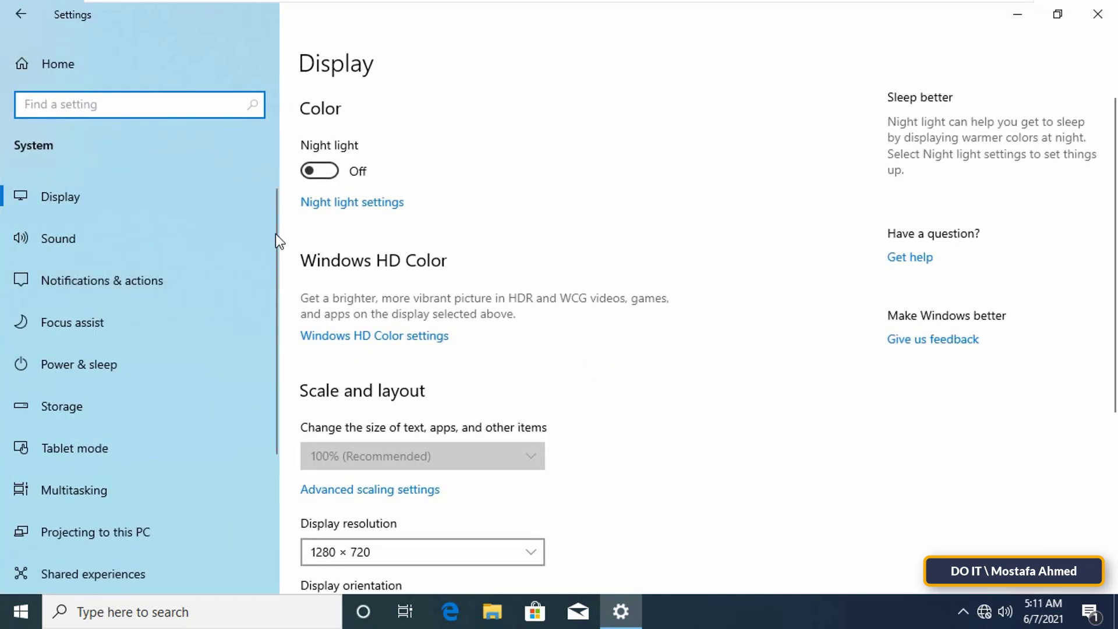
pyautogui.moveTo(275, 230); pyautogui.dragTo(272, 372)
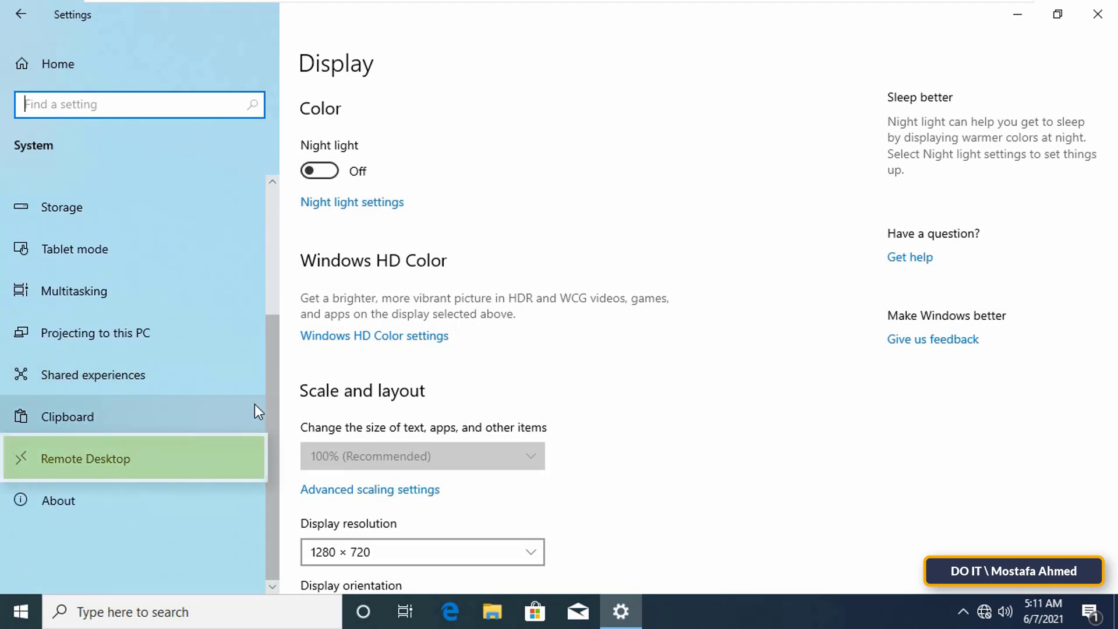
# Switch the Enable Remote Desktop toggle on and confirm the prompt.
pyautogui.click(163, 469)
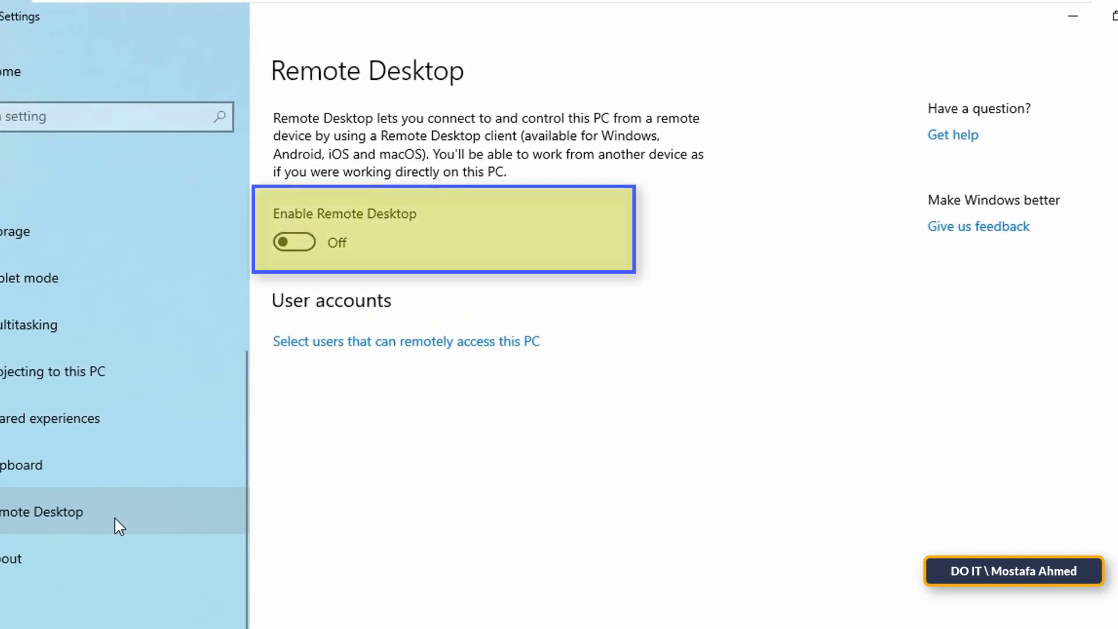
pyautogui.click(308, 245)
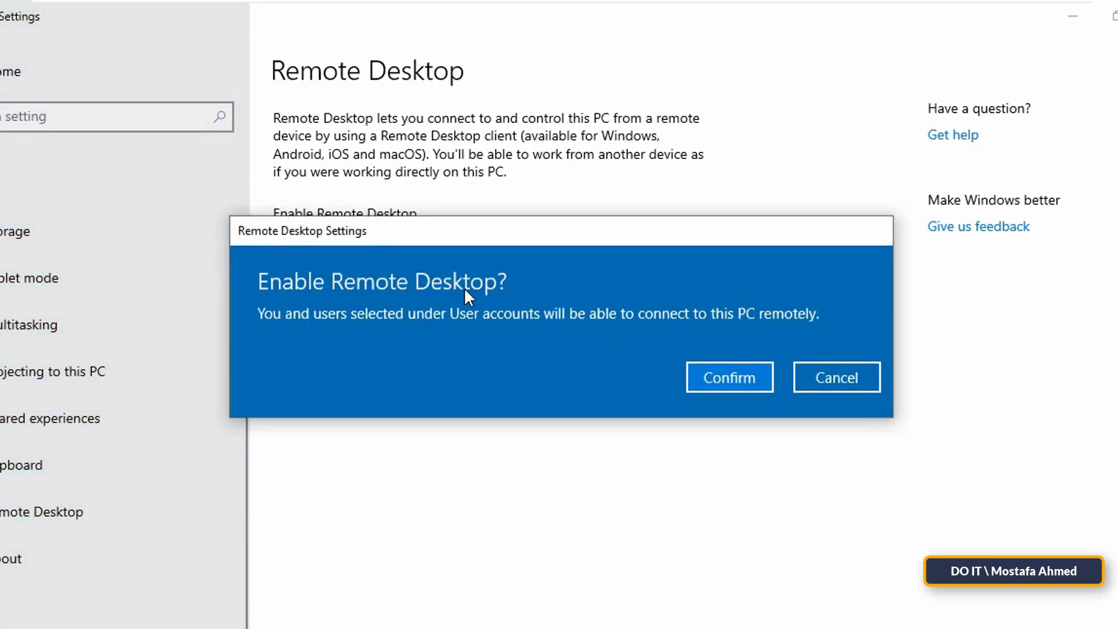
pyautogui.click(749, 380)
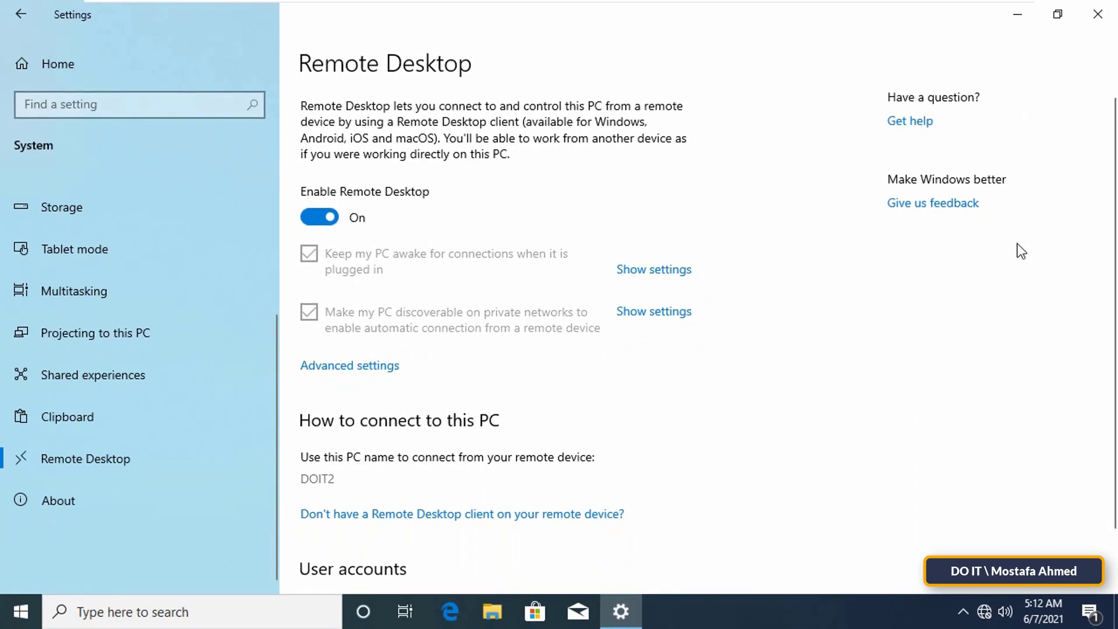
pyautogui.scroll(-1, 1112, 177)
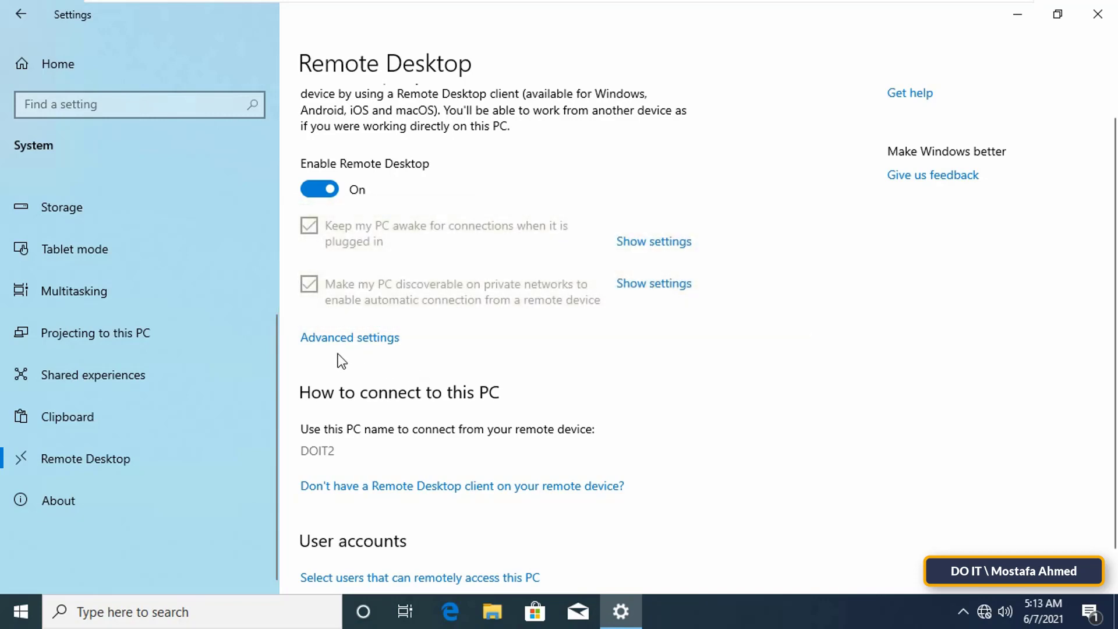
pyautogui.click(364, 340)
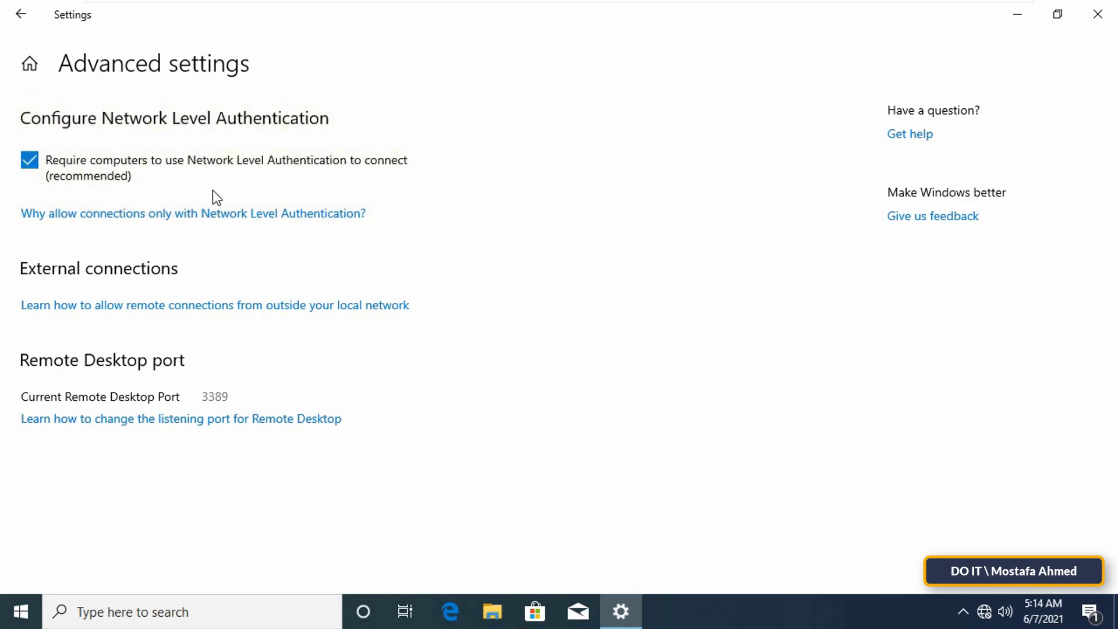
pyautogui.click(21, 17)
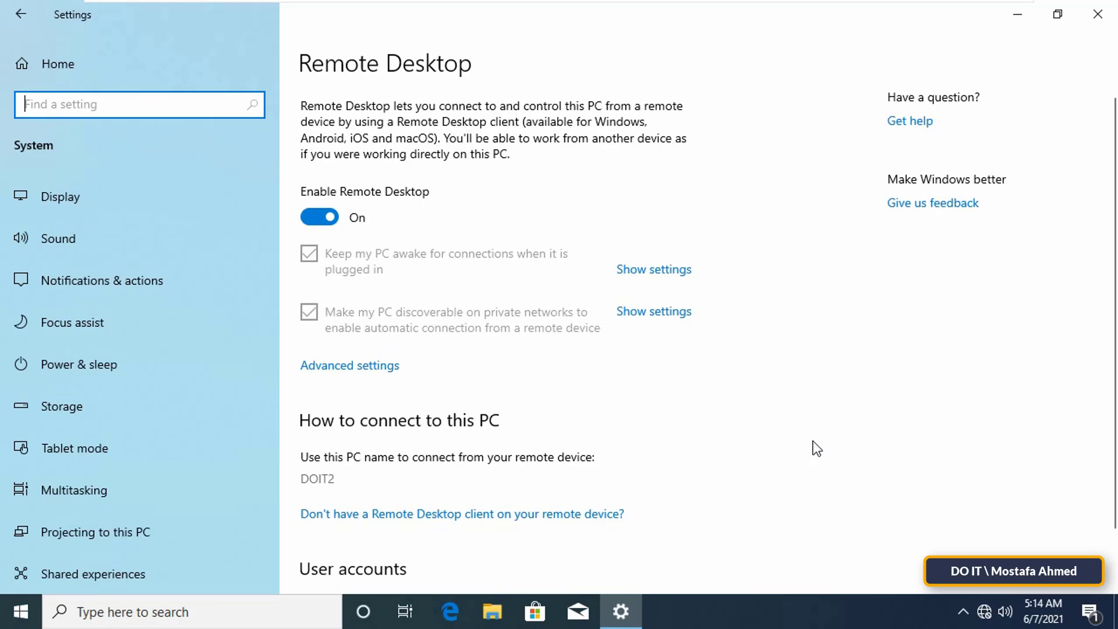
# Add the Administrator account to the Remote Desktop Users list.
pyautogui.scroll(-2, 813, 441)
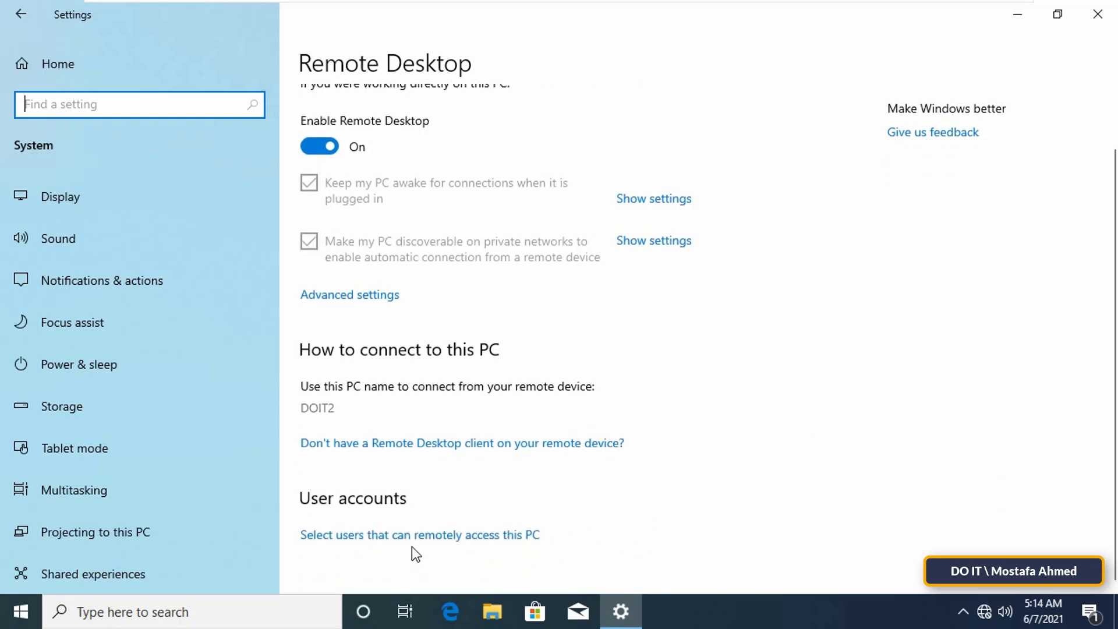
pyautogui.click(447, 540)
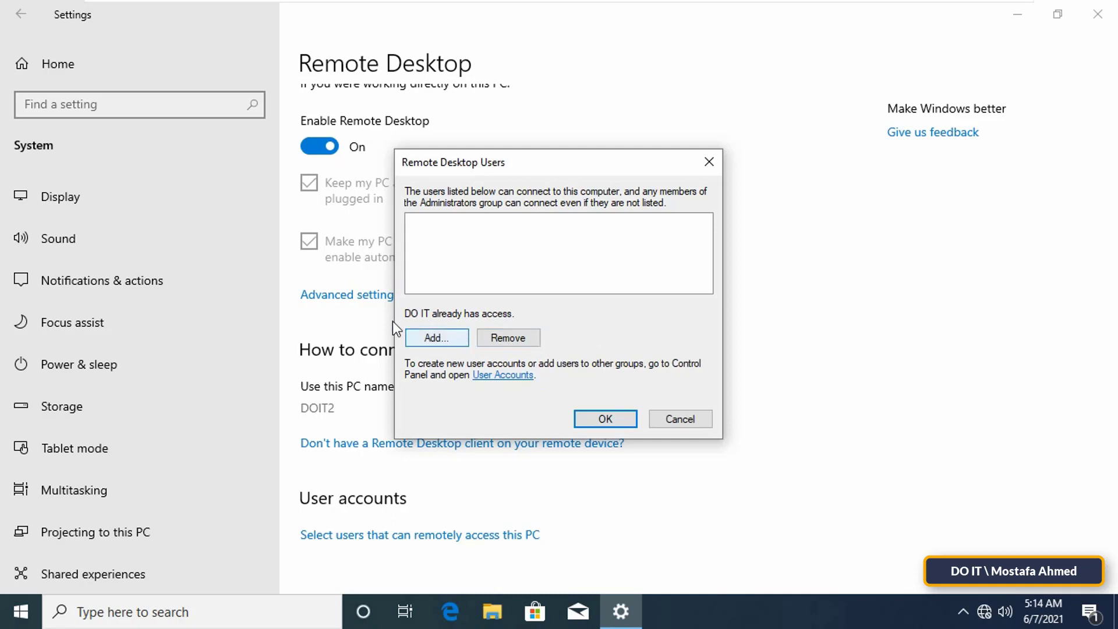
pyautogui.click(454, 339)
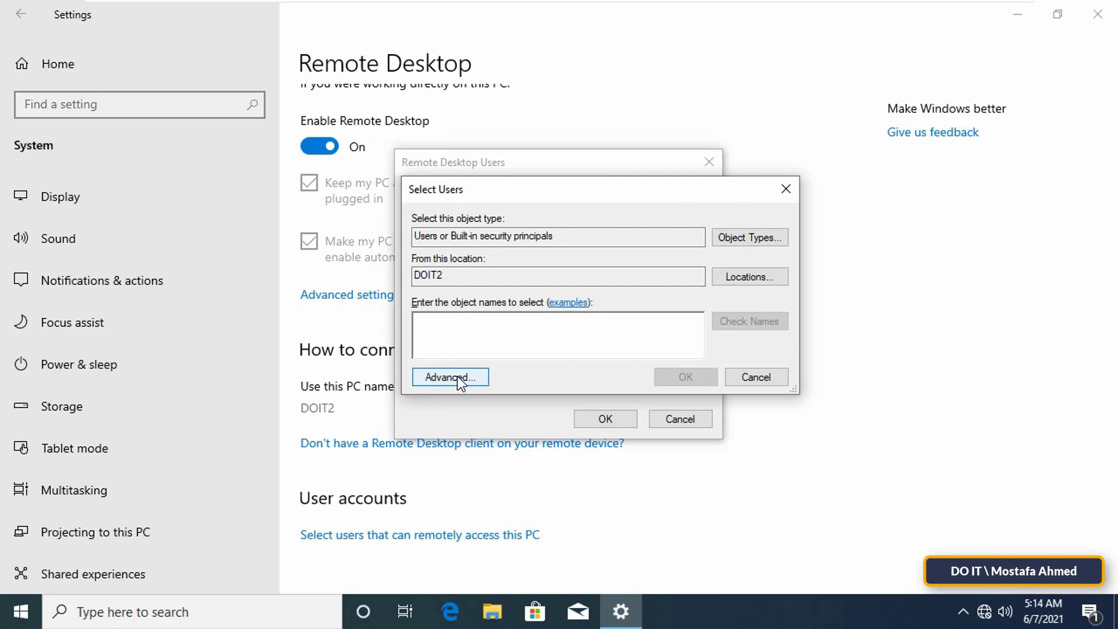
pyautogui.click(456, 376)
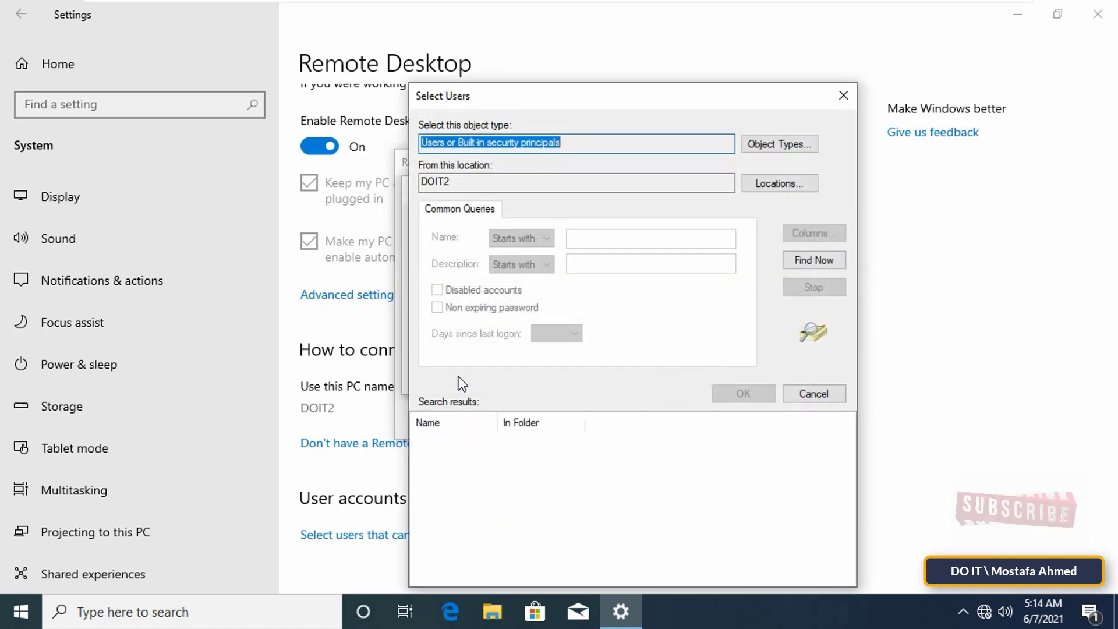
pyautogui.click(808, 263)
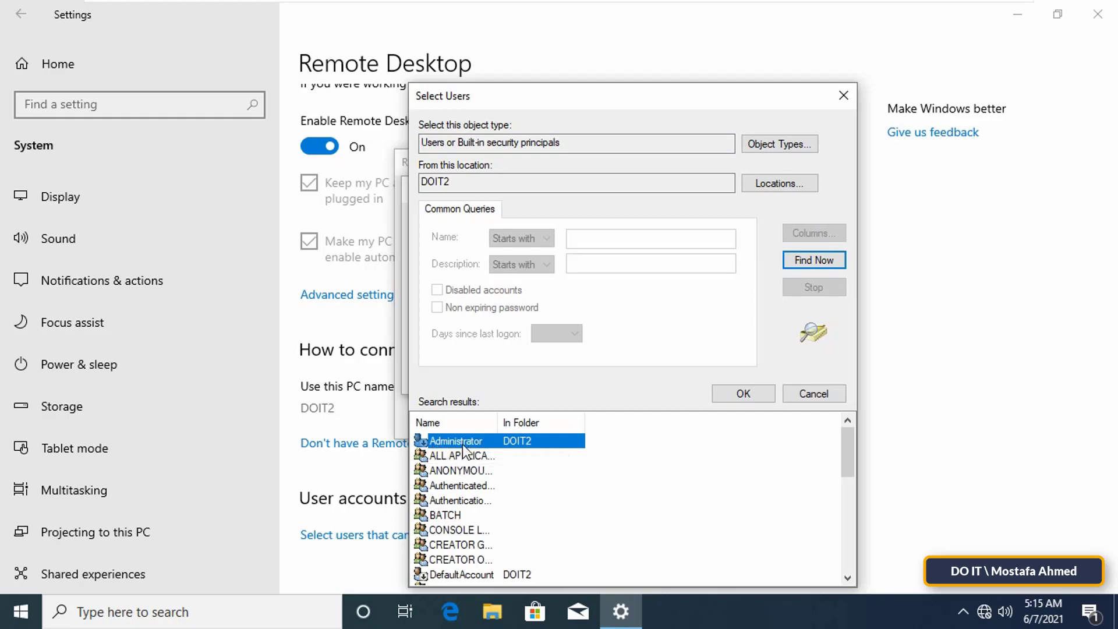
pyautogui.click(728, 391)
pyautogui.click(679, 377)
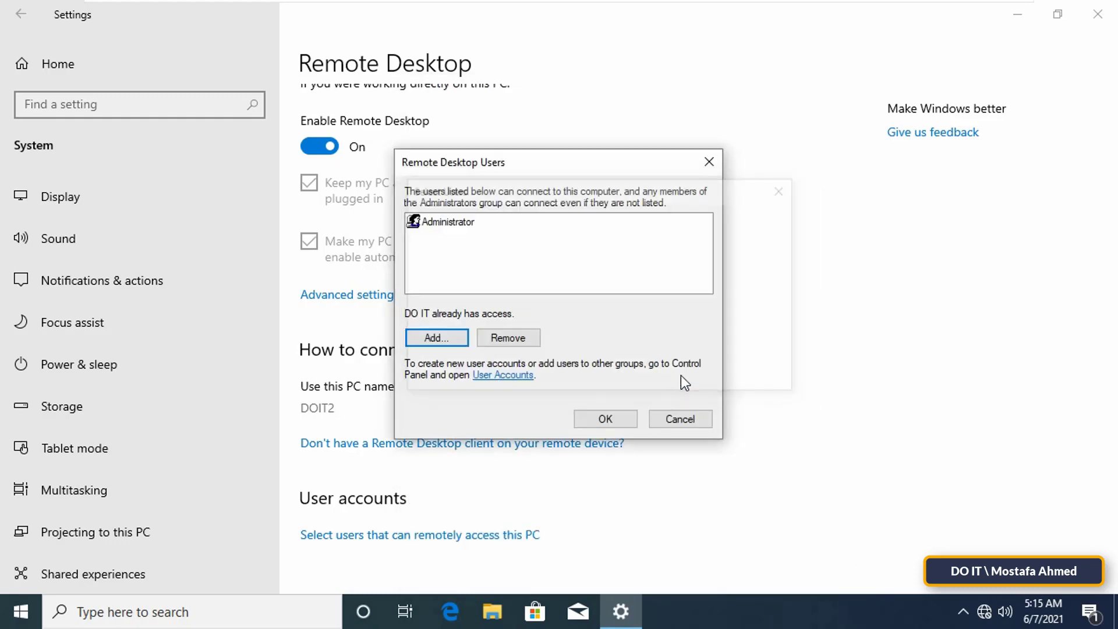
pyautogui.click(616, 417)
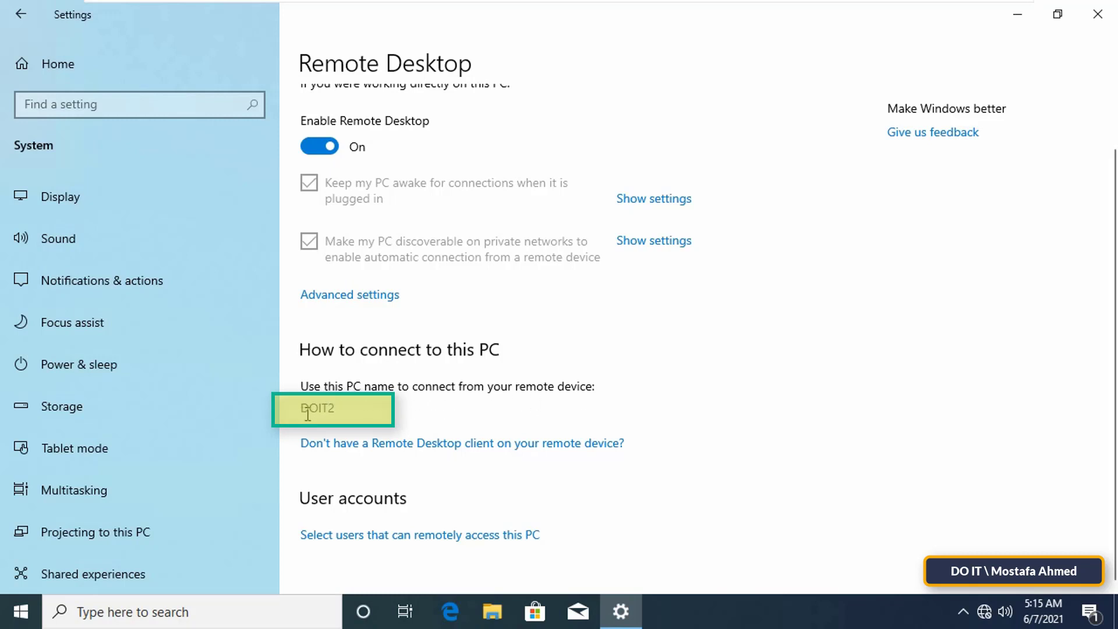
# Note the PC name DOIT2, then return to the Settings home page.
pyautogui.moveTo(351, 412); pyautogui.dragTo(280, 415)
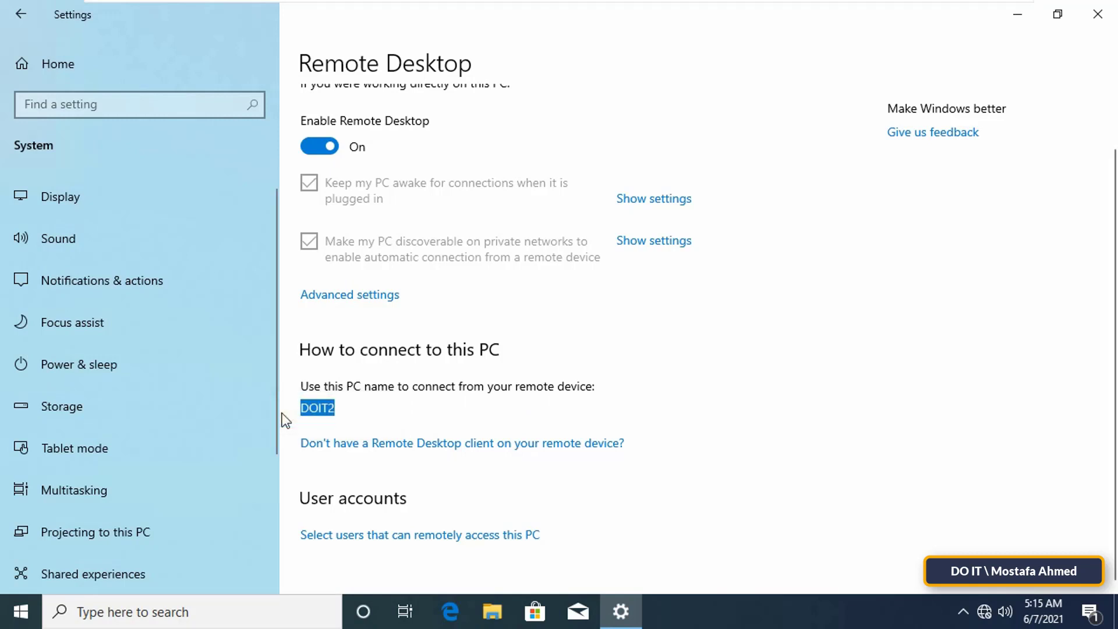
pyautogui.click(282, 413)
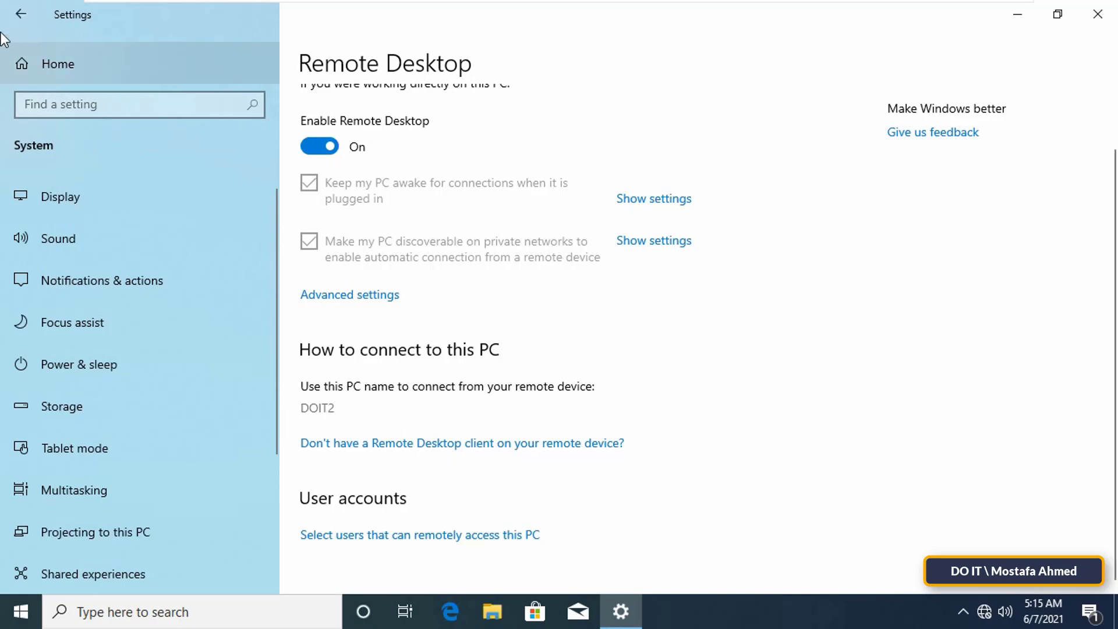
pyautogui.click(16, 21)
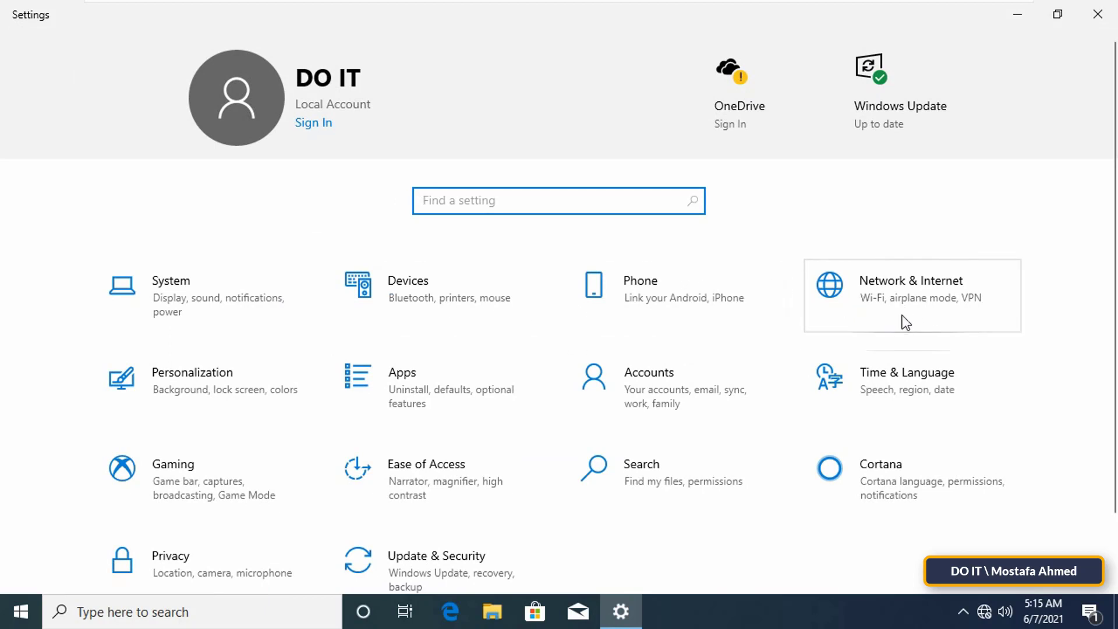
# Go through Network & Internet Ethernet settings to the network adapters list.
pyautogui.click(930, 323)
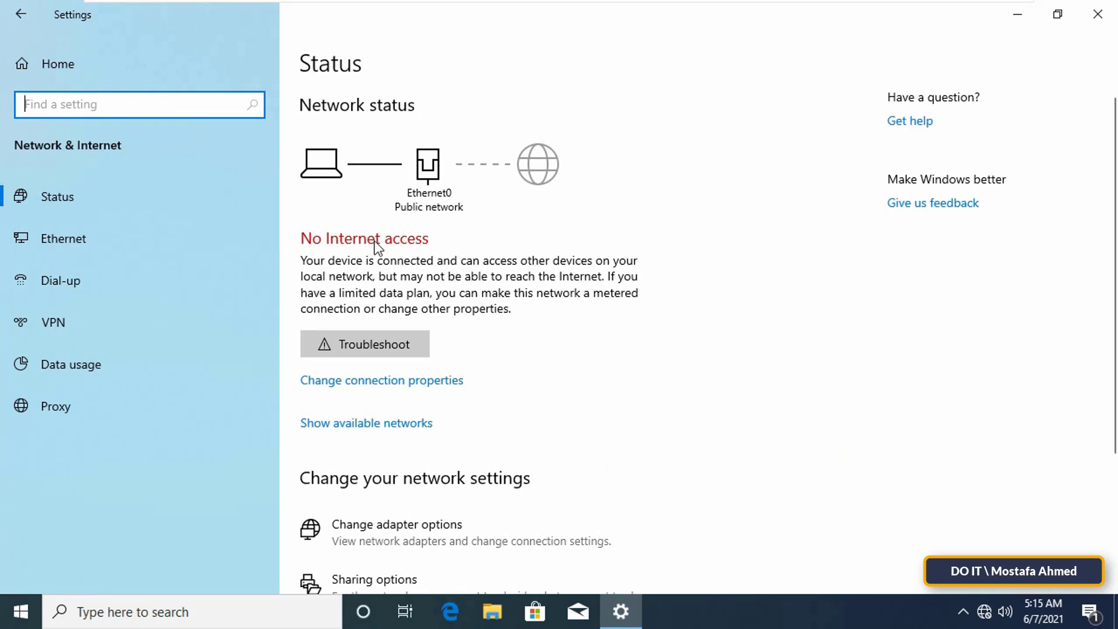
pyautogui.click(134, 240)
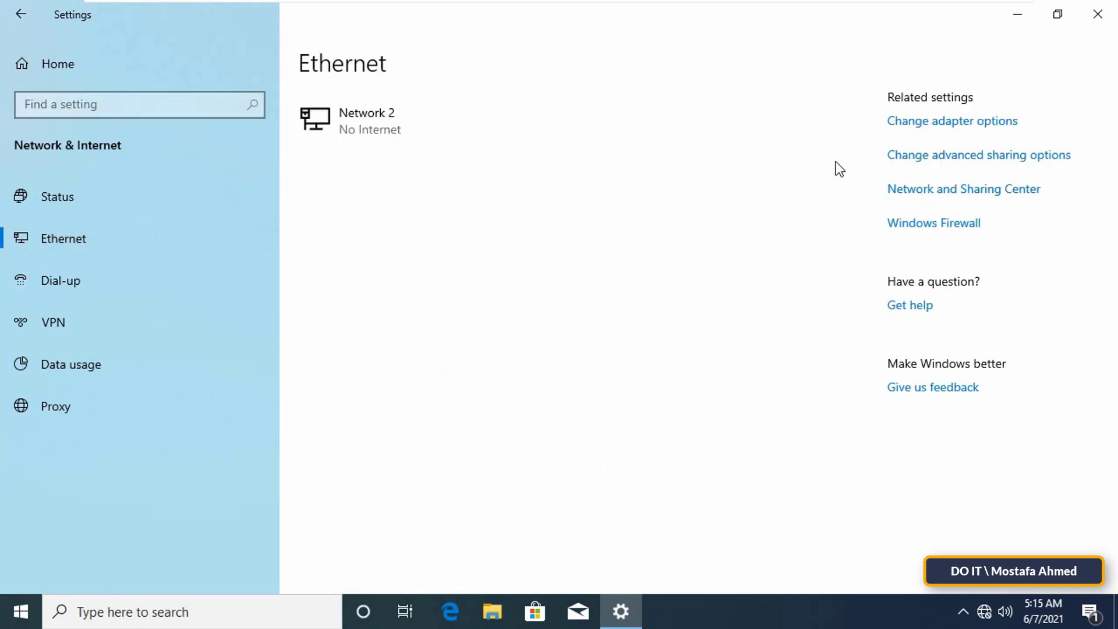
pyautogui.click(930, 122)
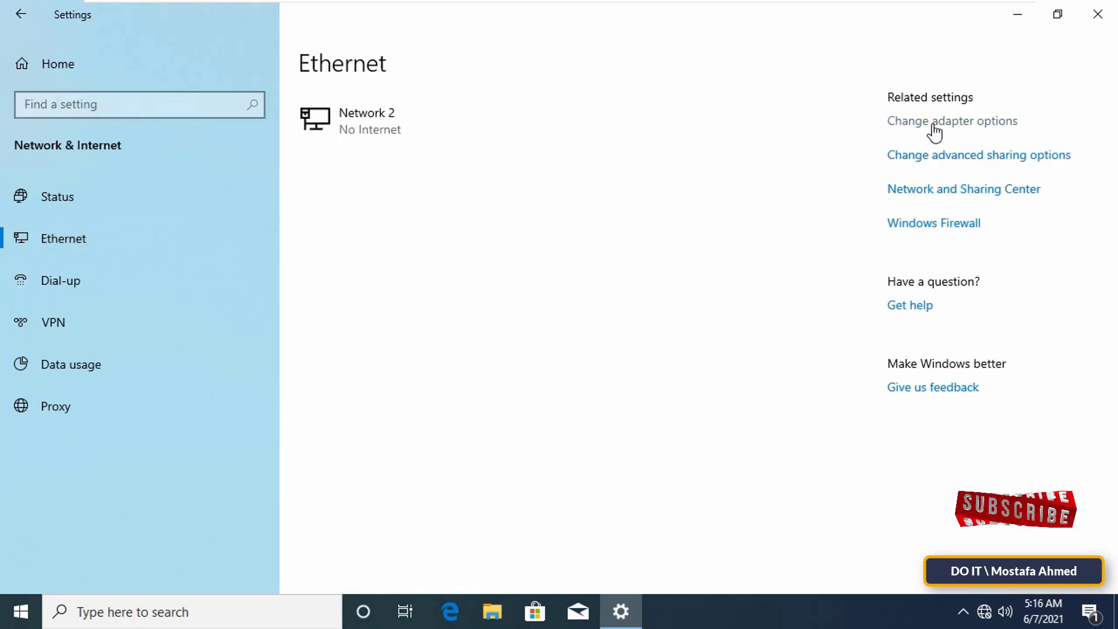
# Open Ethernet0's IPv4 properties and check the host address 192.168.1.201.
pyautogui.rightClick(323, 153)
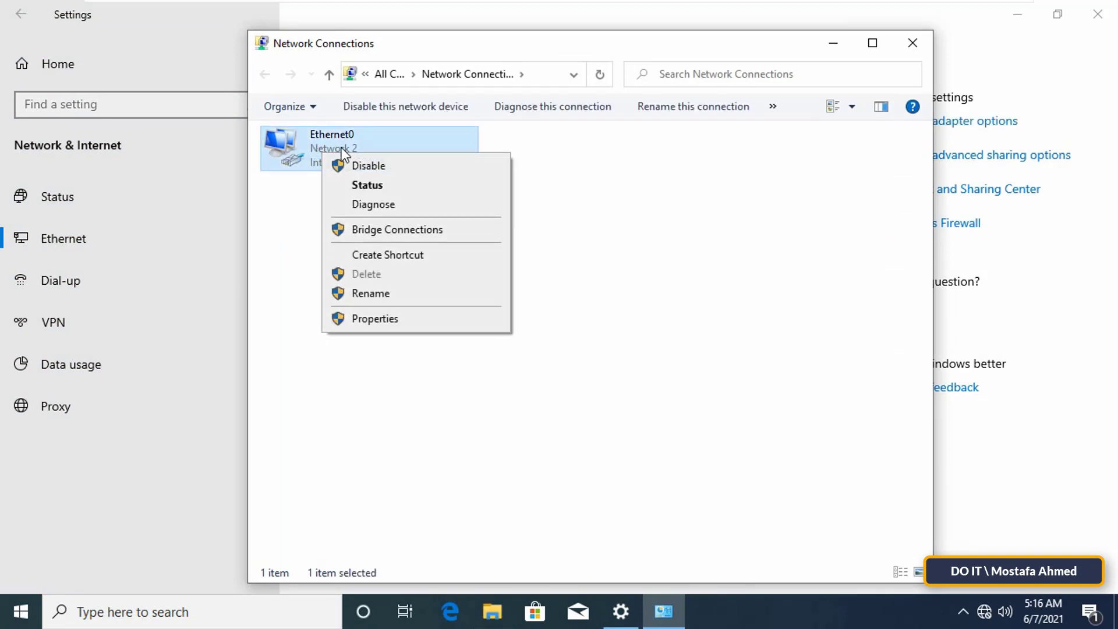
pyautogui.click(379, 321)
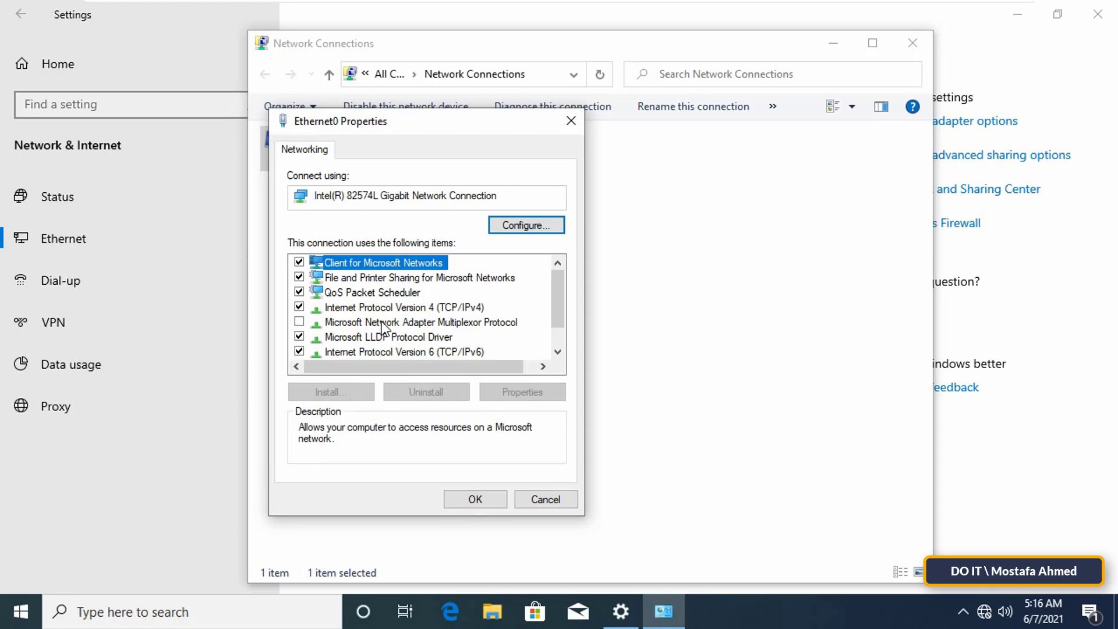
pyautogui.click(400, 308)
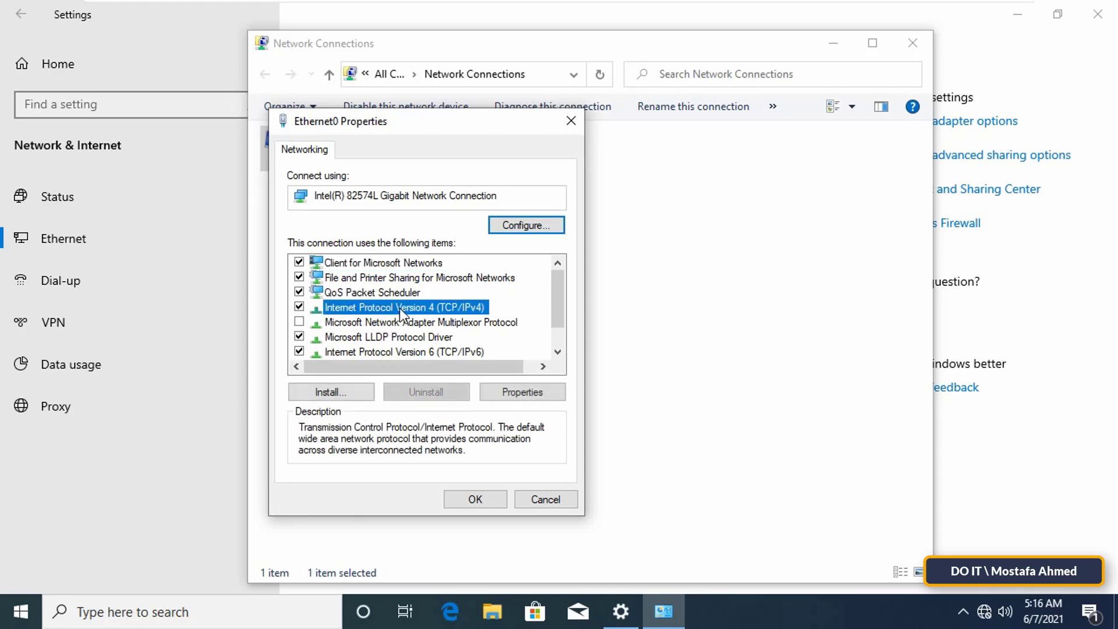
pyautogui.doubleClick(456, 309)
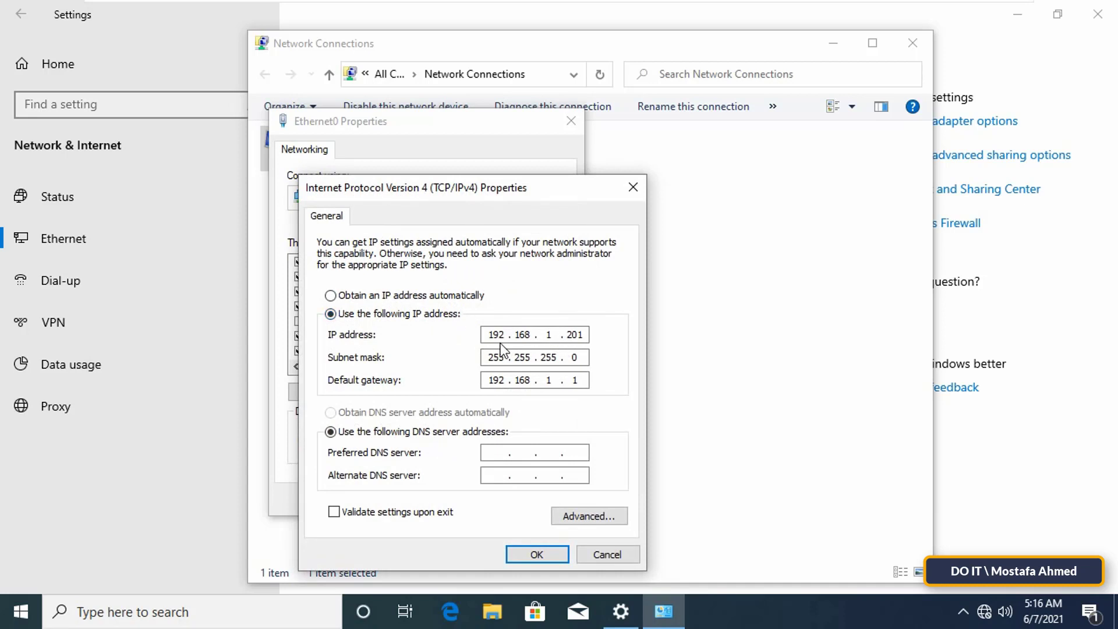
pyautogui.doubleClick(495, 334)
pyautogui.click(493, 335)
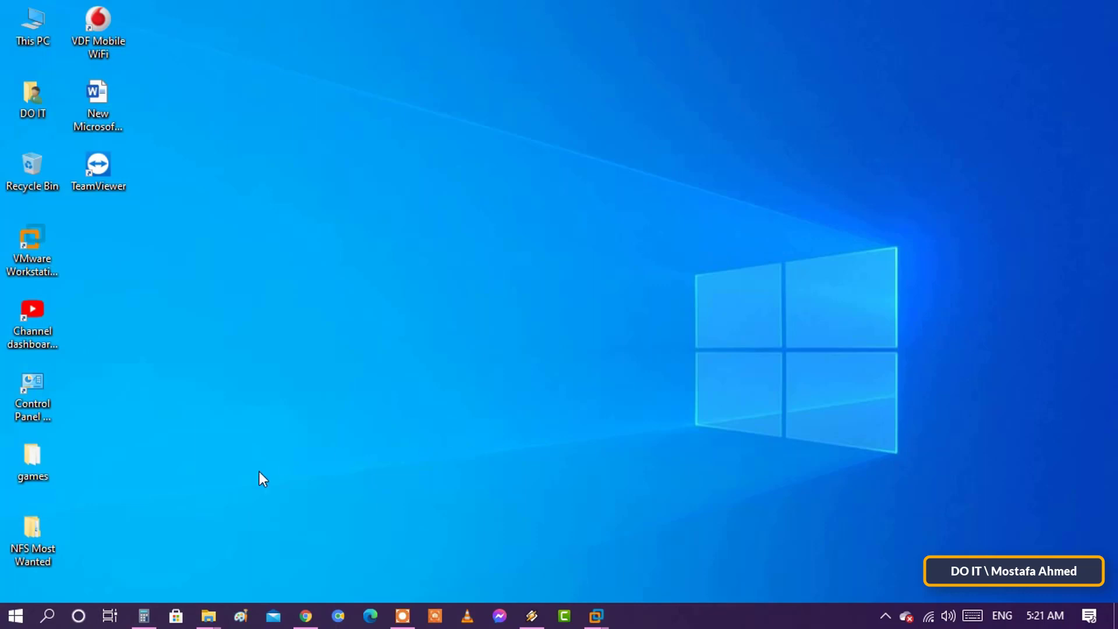
# Search Windows for 'remote desktop connection'.
pyautogui.click(47, 616)
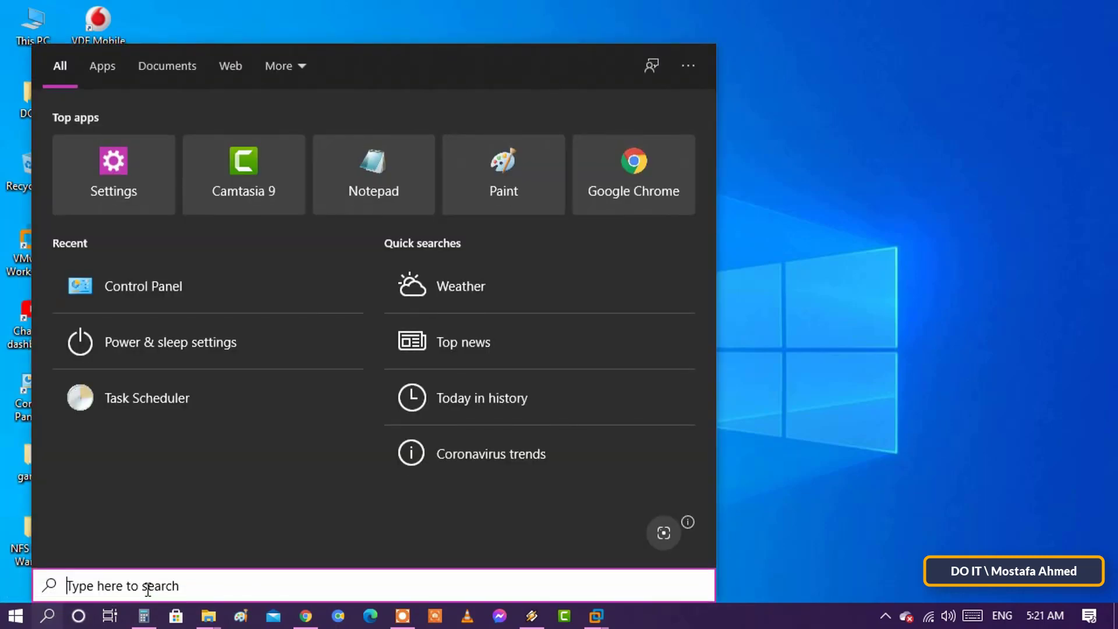
pyautogui.write('remote ')
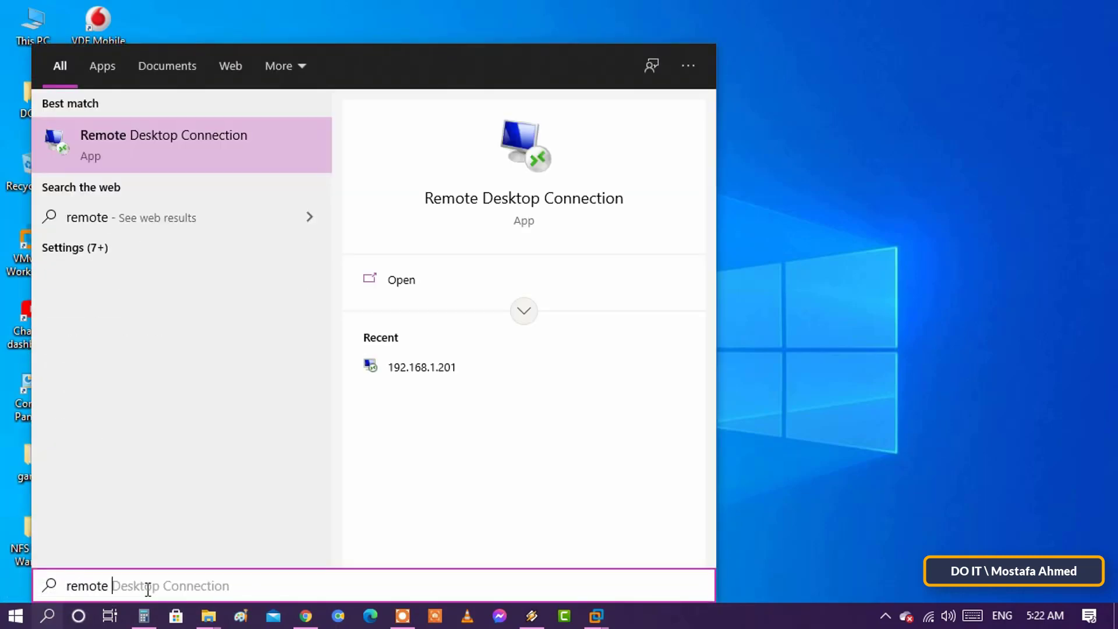
pyautogui.write('des')
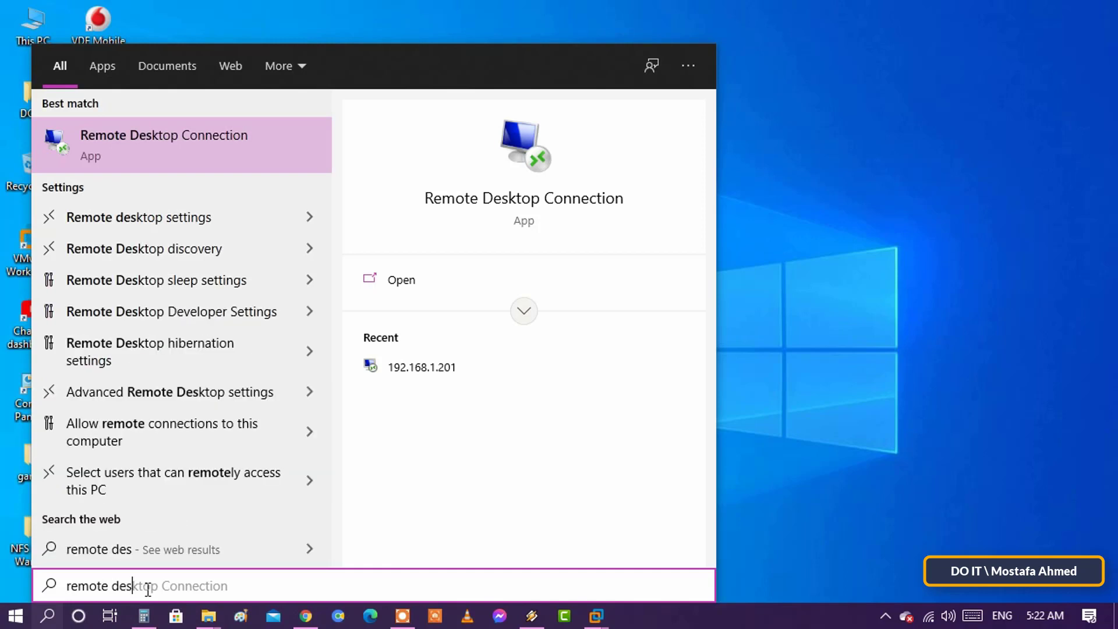
pyautogui.write('ktop connect')
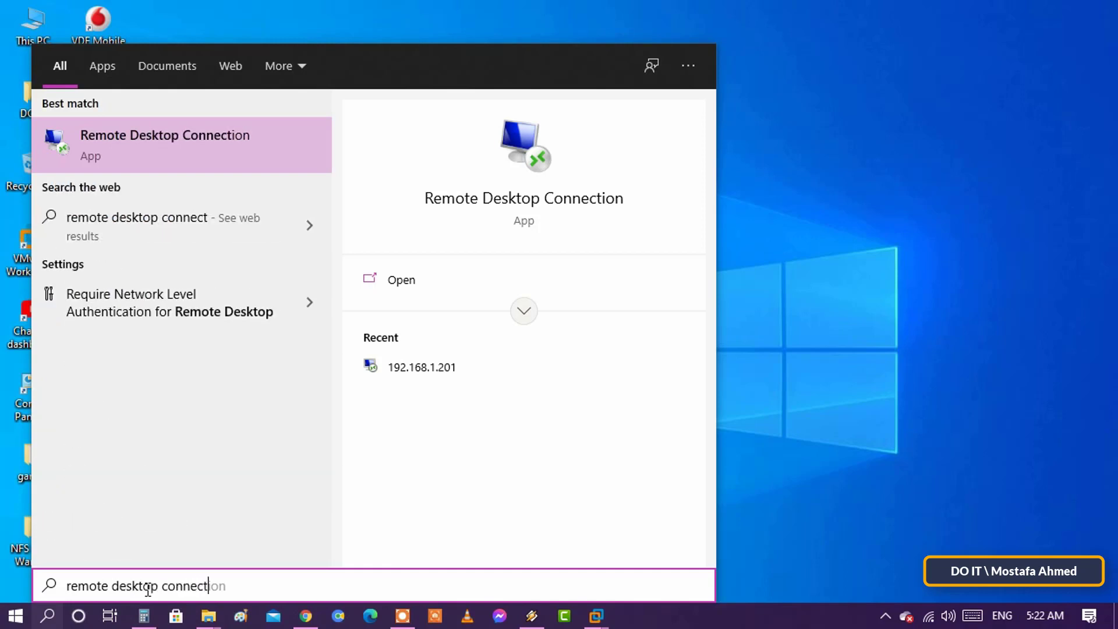
pyautogui.write('ion')
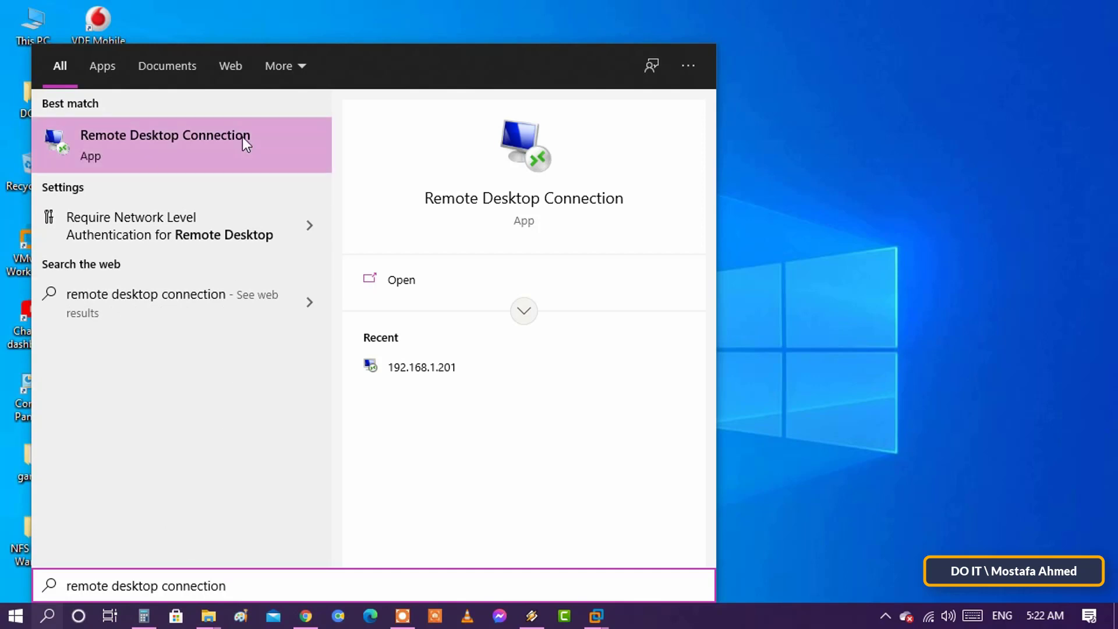
# Launch Remote Desktop Connection, try connecting to doit2, then cancel its sign-in prompt.
pyautogui.click(287, 155)
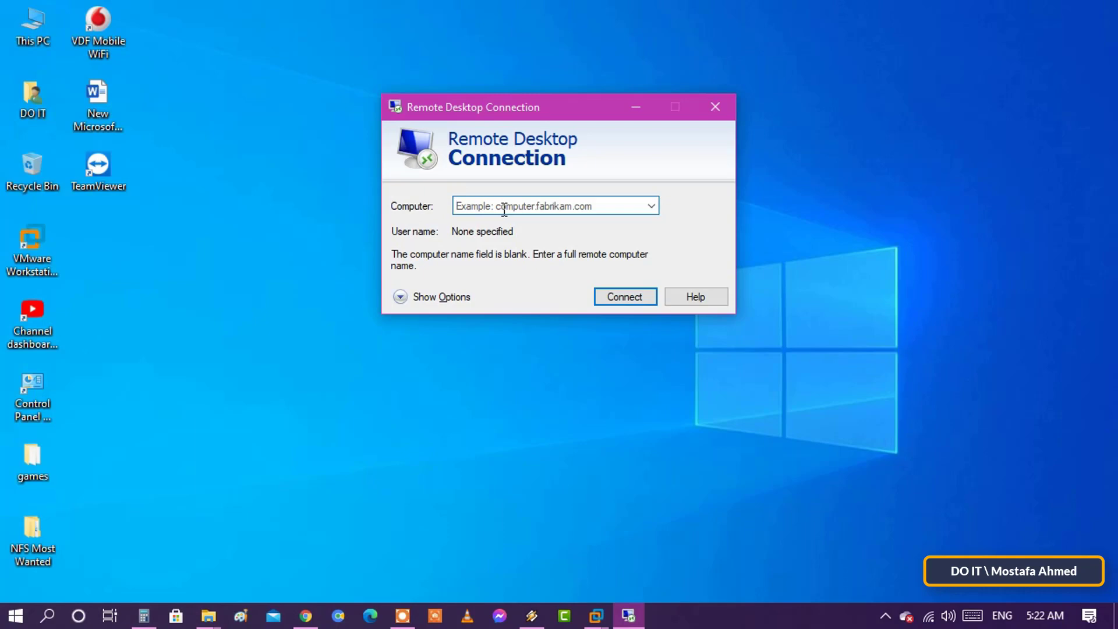
pyautogui.write('doit')
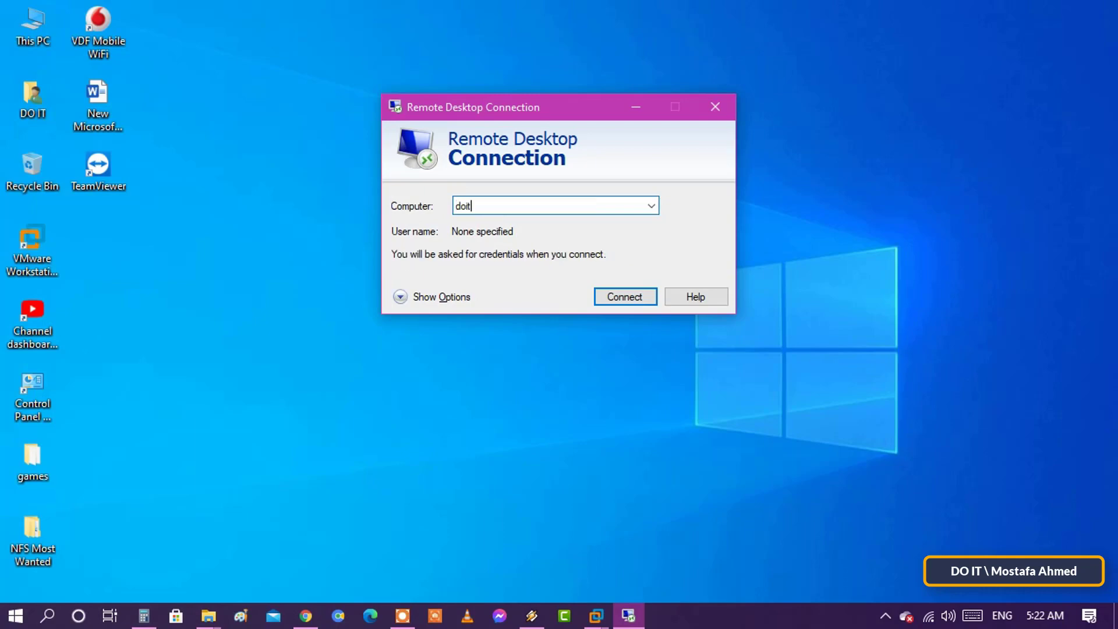
pyautogui.write('2')
pyautogui.click(641, 298)
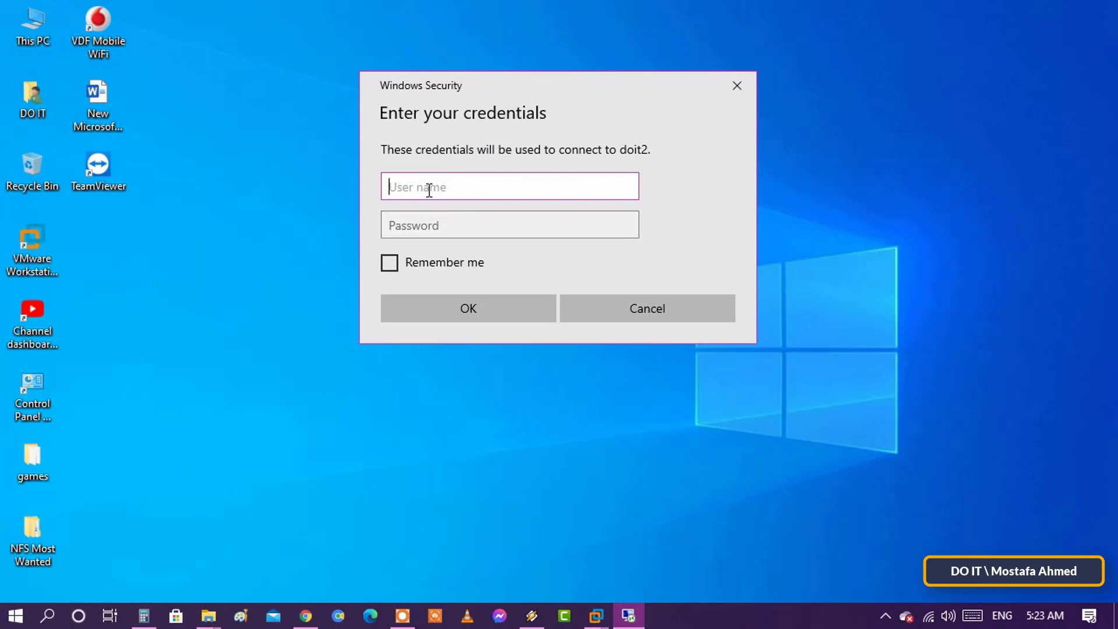
pyautogui.click(428, 224)
pyautogui.click(594, 302)
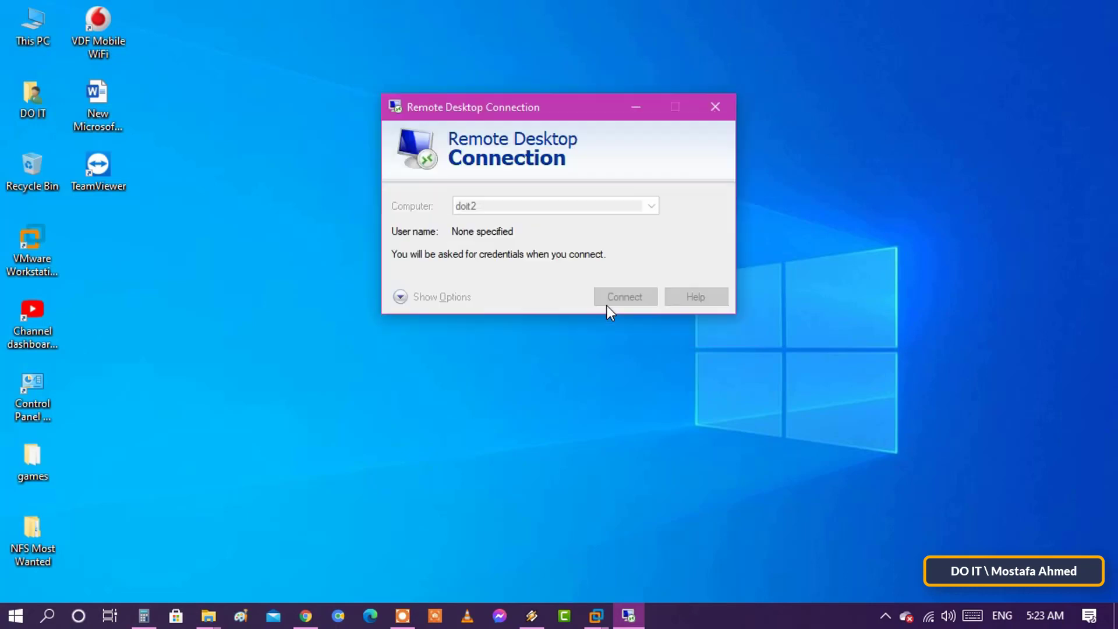
# Connect to 192.168.1.201 instead.
pyautogui.write('192.168.1.201')
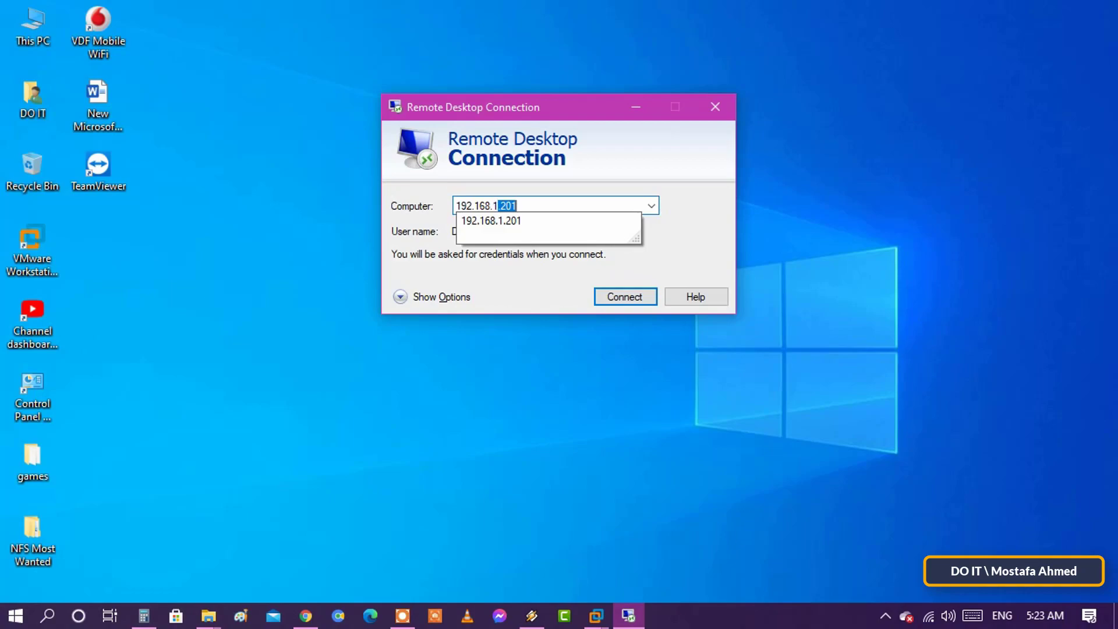
pyautogui.click(418, 213)
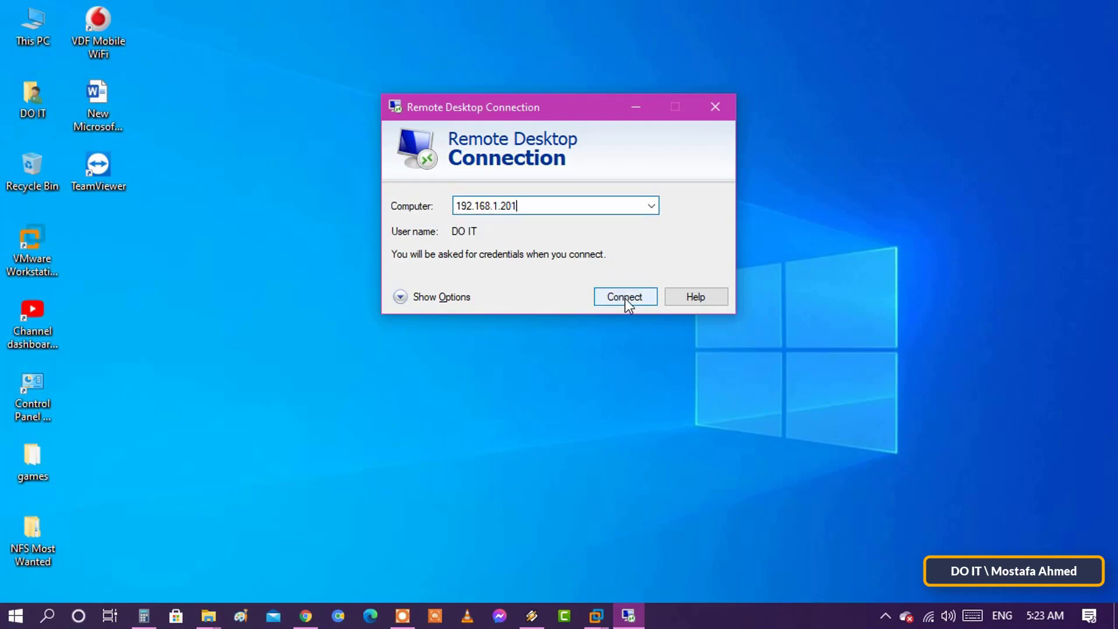
pyautogui.click(624, 298)
pyautogui.click(412, 163)
# Enter the remote account's user name and password, tick Remember me, and submit.
pyautogui.click(442, 201)
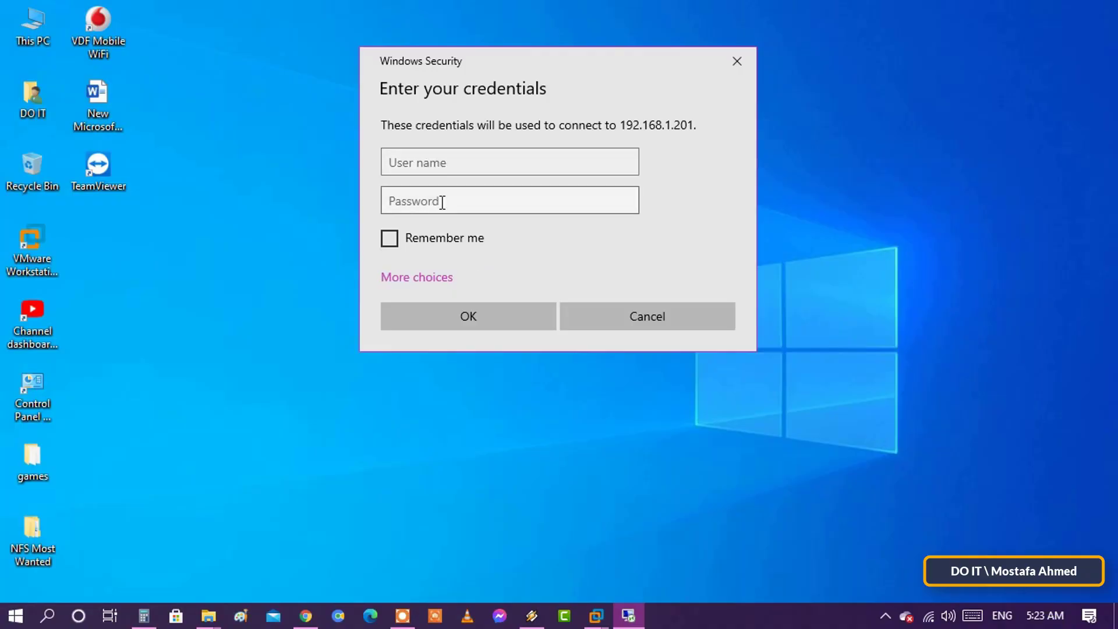
pyautogui.click(442, 167)
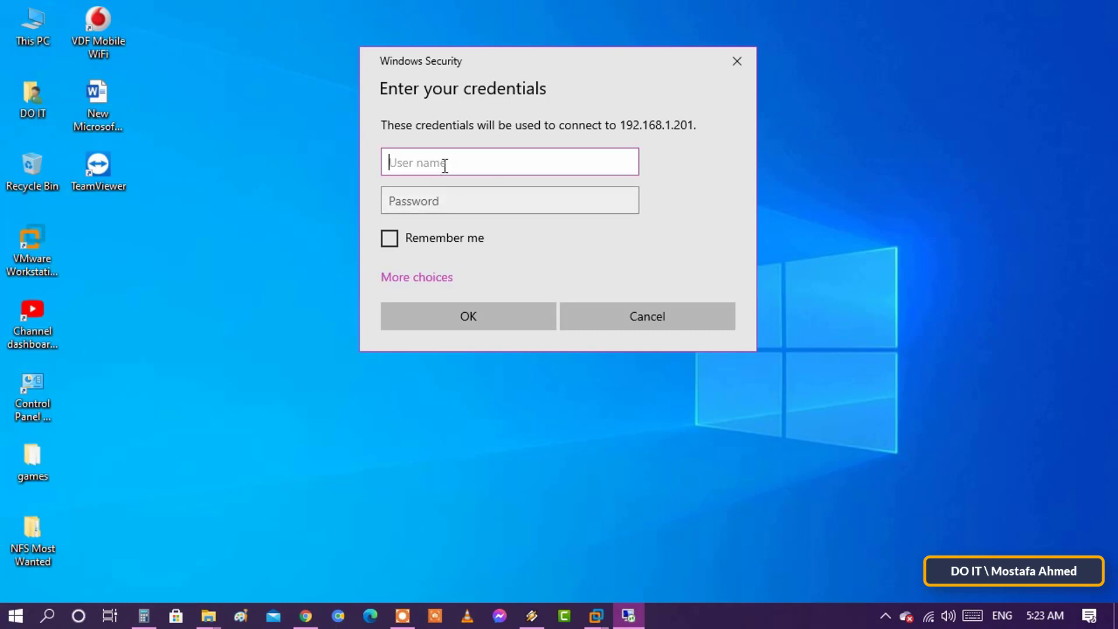
pyautogui.write('do it')
pyautogui.press('Tab')
pyautogui.write('123456')
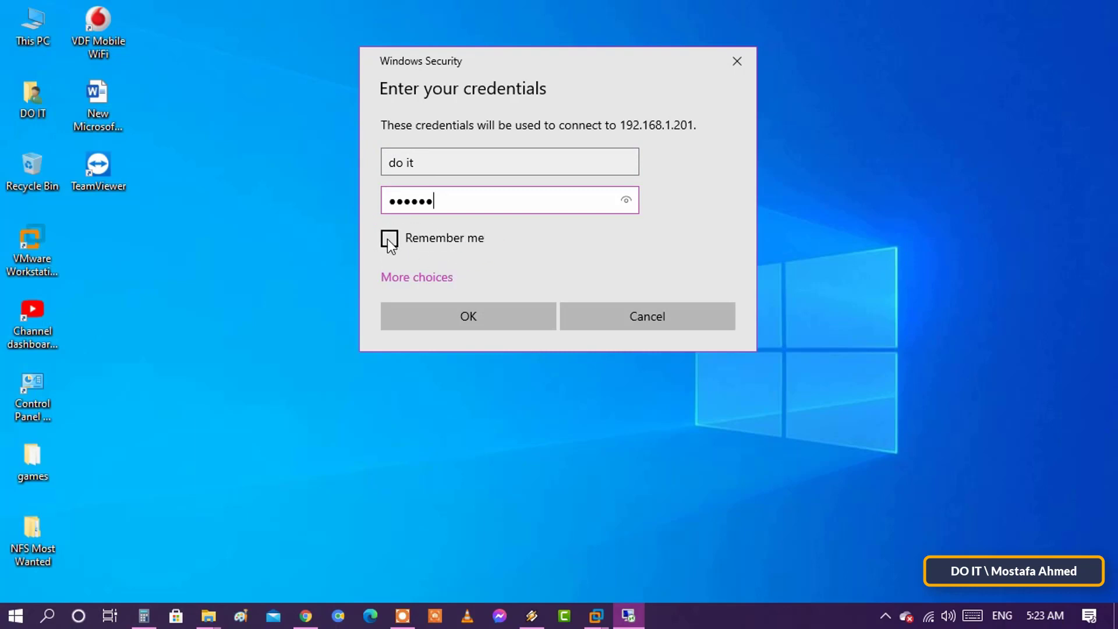
pyautogui.click(387, 239)
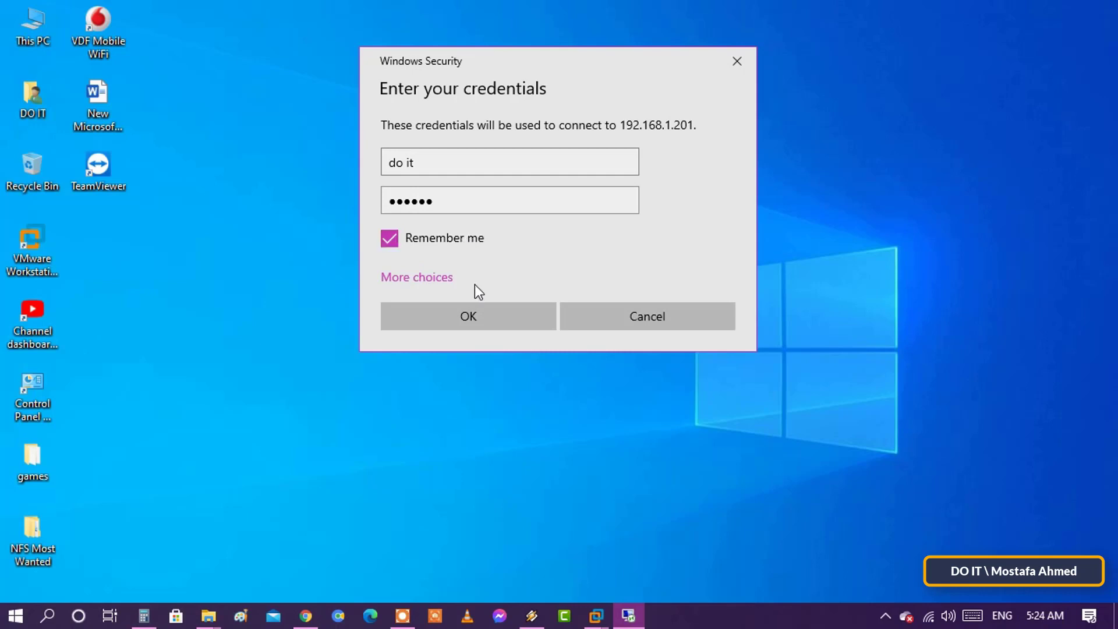
pyautogui.click(488, 317)
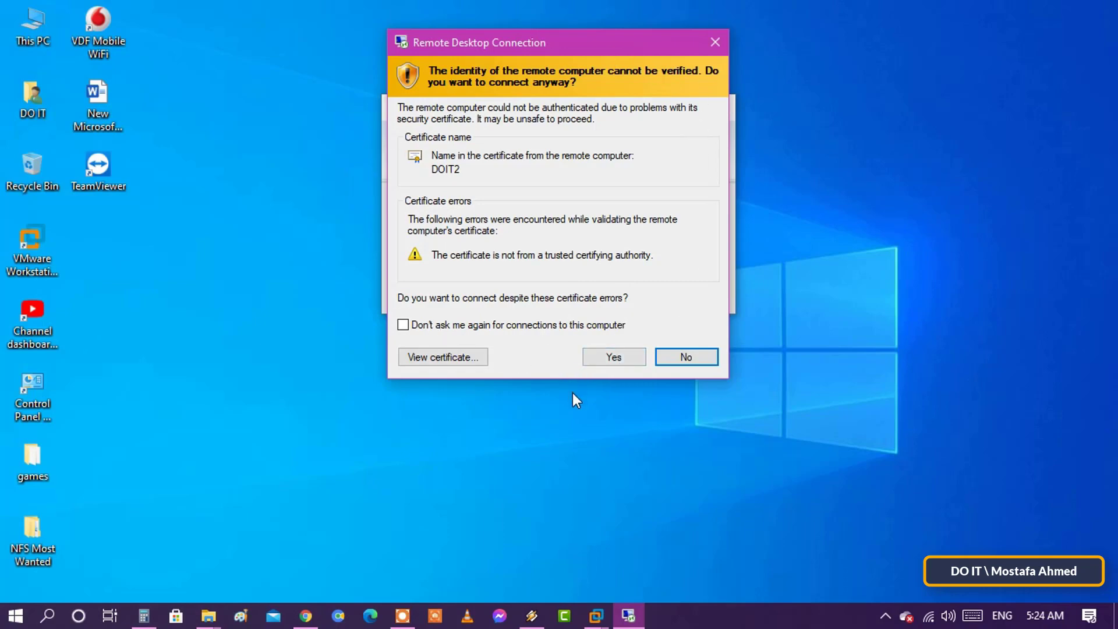
# Stop certificate warnings for DOIT2 and accept the certificate to connect.
pyautogui.click(402, 326)
pyautogui.click(631, 366)
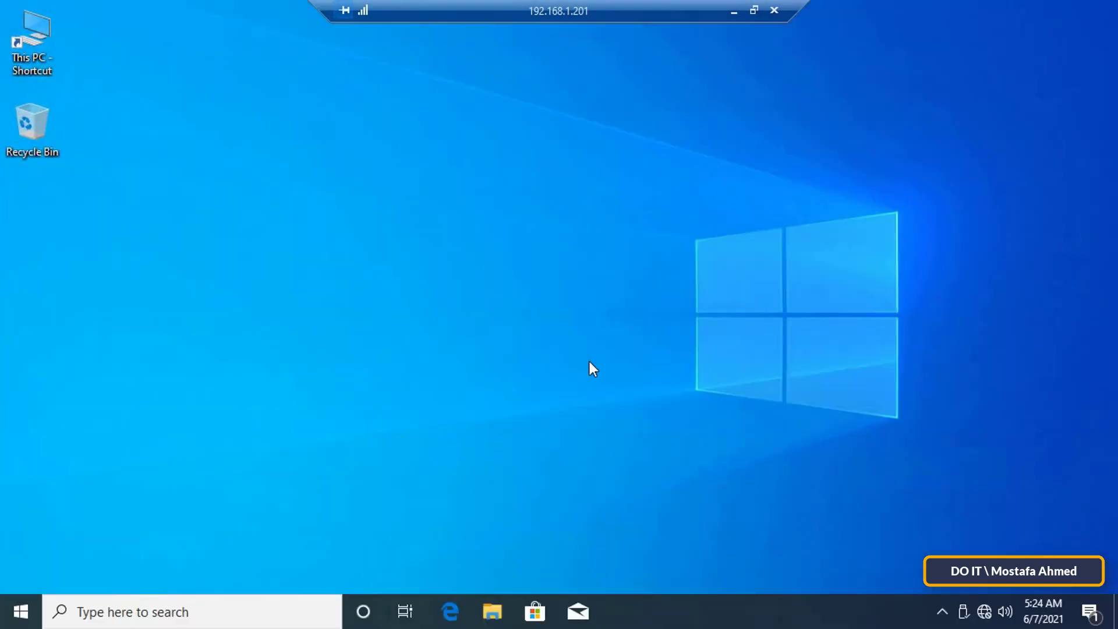
# On the remote desktop, open and close the Start menu and This PC.
pyautogui.click(23, 611)
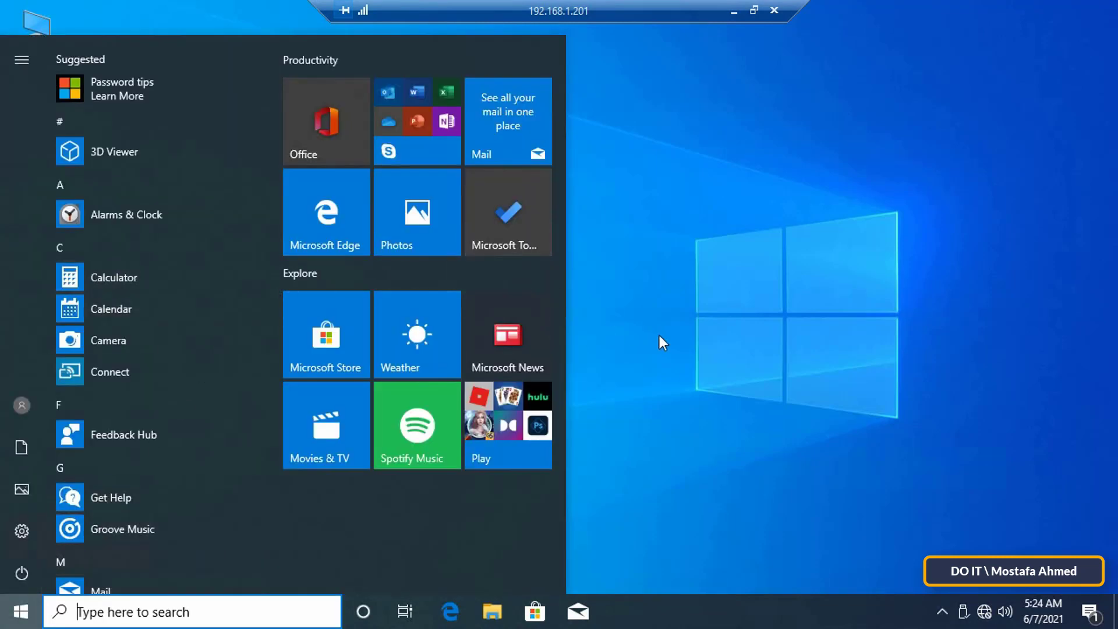
pyautogui.click(659, 343)
pyautogui.doubleClick(41, 34)
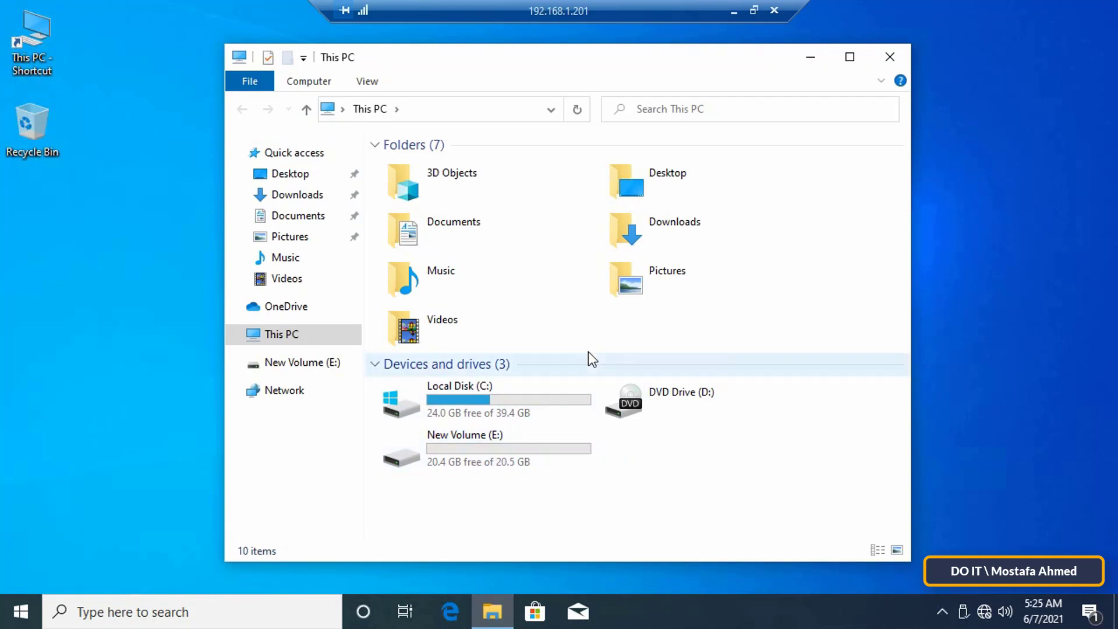
pyautogui.click(889, 57)
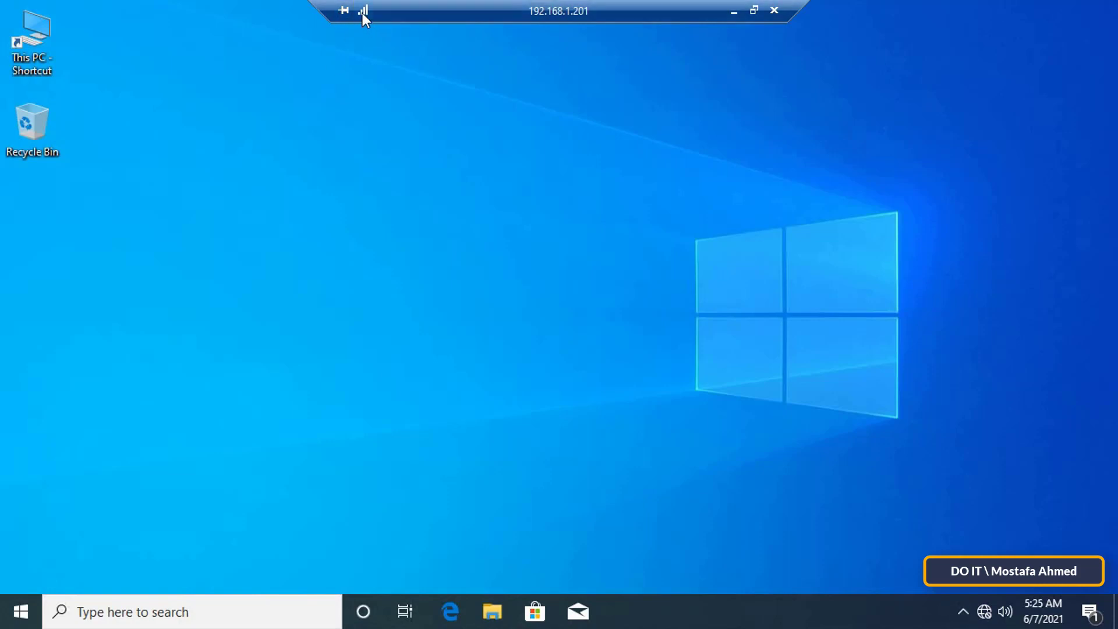
# Minimize, restore, window and re-maximize the remote session, then start disconnecting it.
pyautogui.click(733, 10)
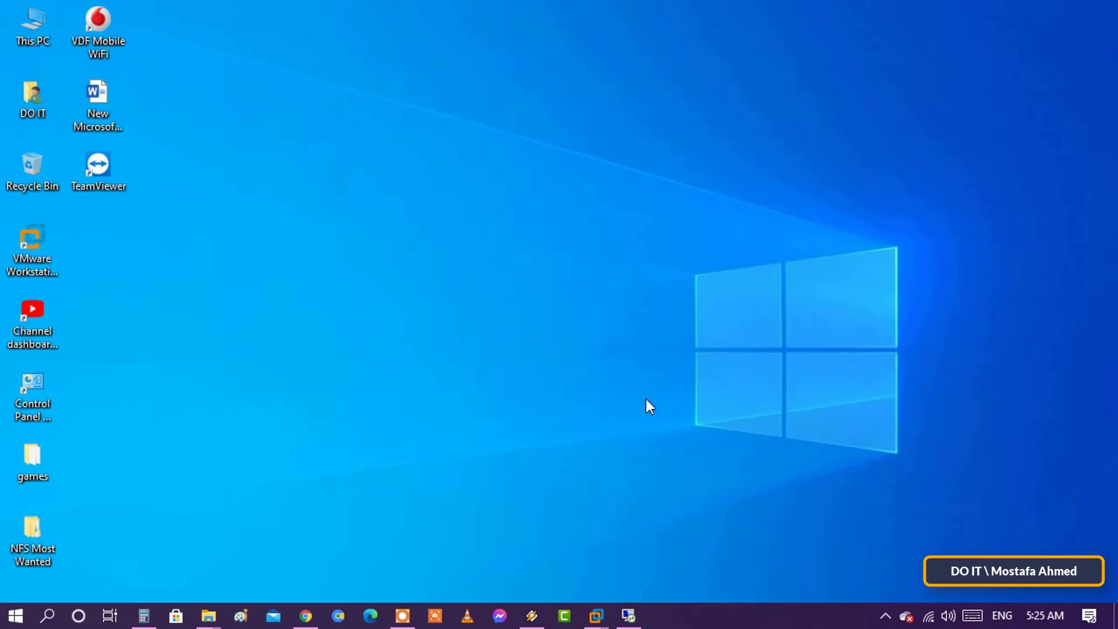
pyautogui.click(640, 613)
pyautogui.click(752, 10)
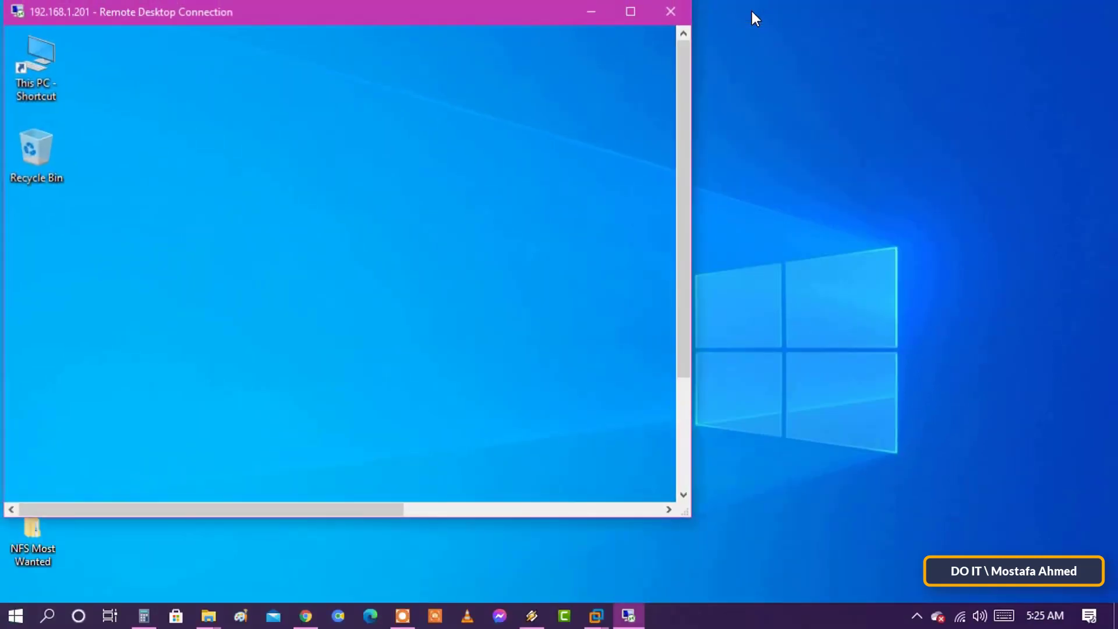
pyautogui.moveTo(711, 92); pyautogui.dragTo(931, 53)
pyautogui.doubleClick(431, 46)
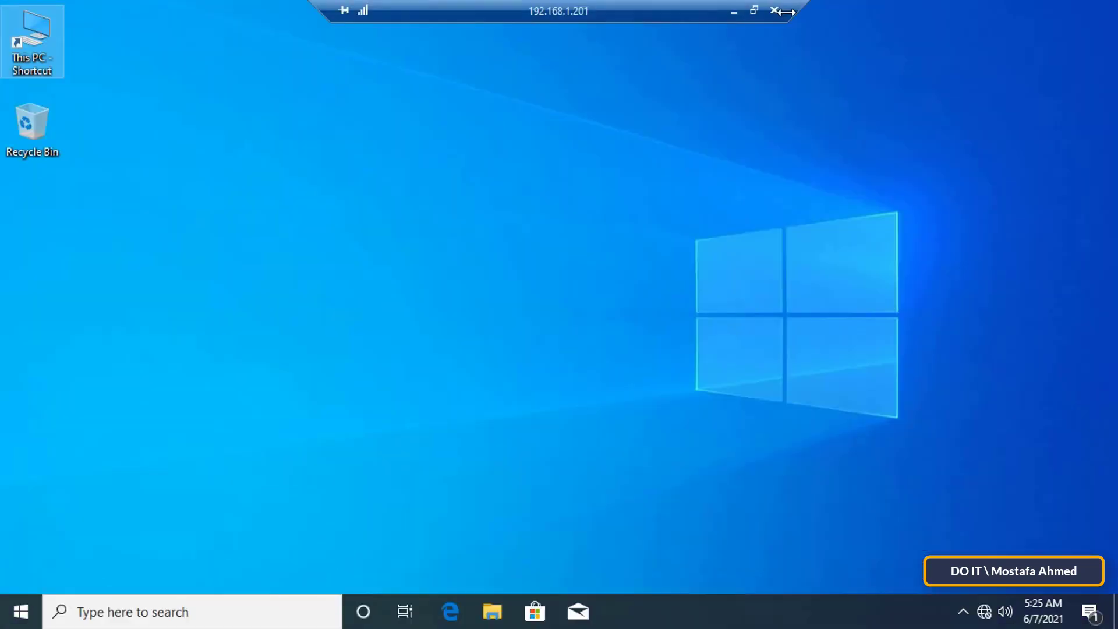
pyautogui.click(775, 10)
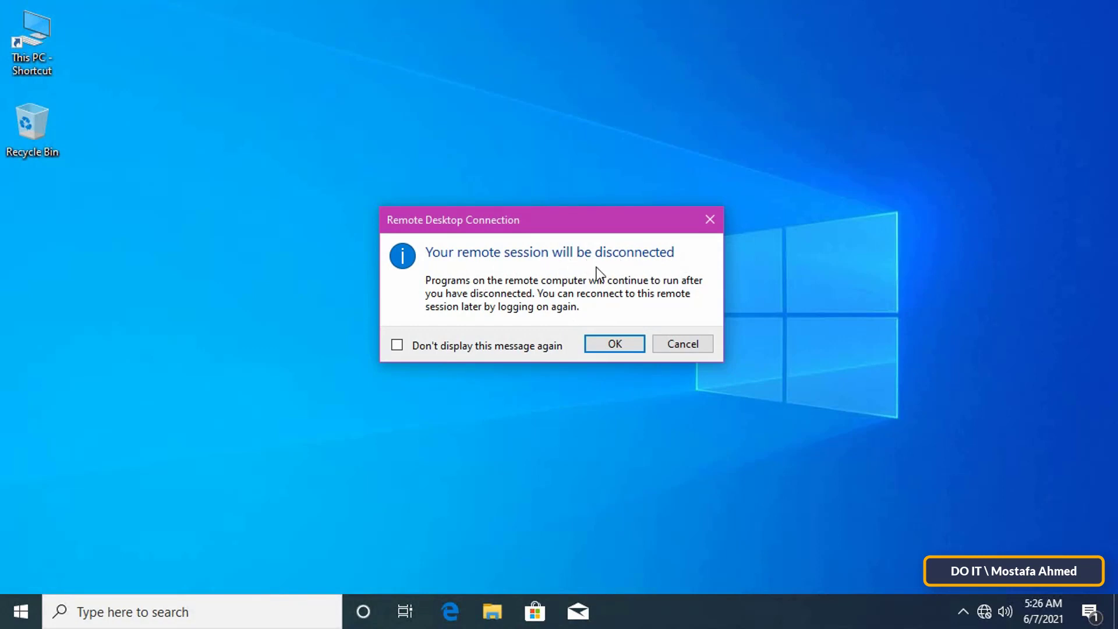
# Confirm disconnecting from 192.168.1.201 and bring up the local desktop's context menu.
pyautogui.click(627, 344)
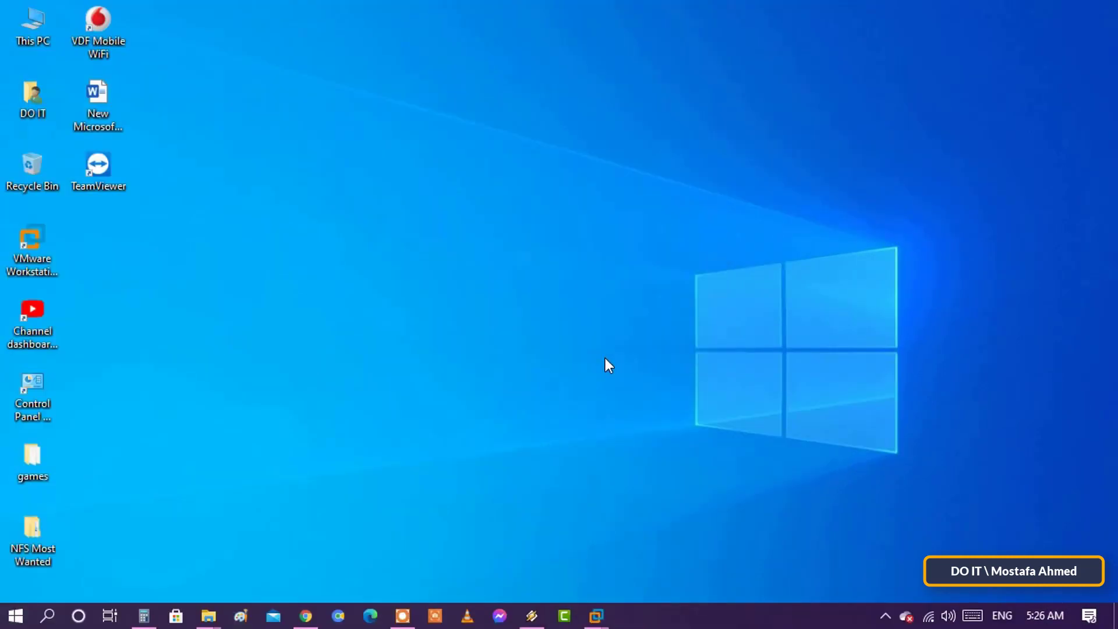
pyautogui.rightClick(604, 130)
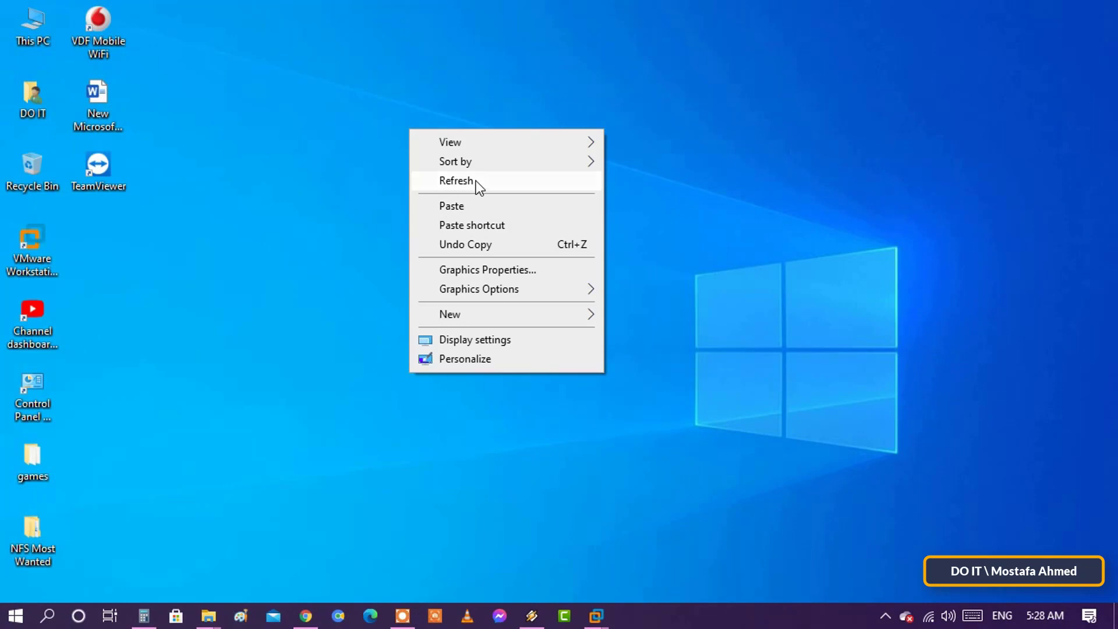
# Refresh the desktop, expand the connection options, and save them as 'my pc'.
pyautogui.click(476, 181)
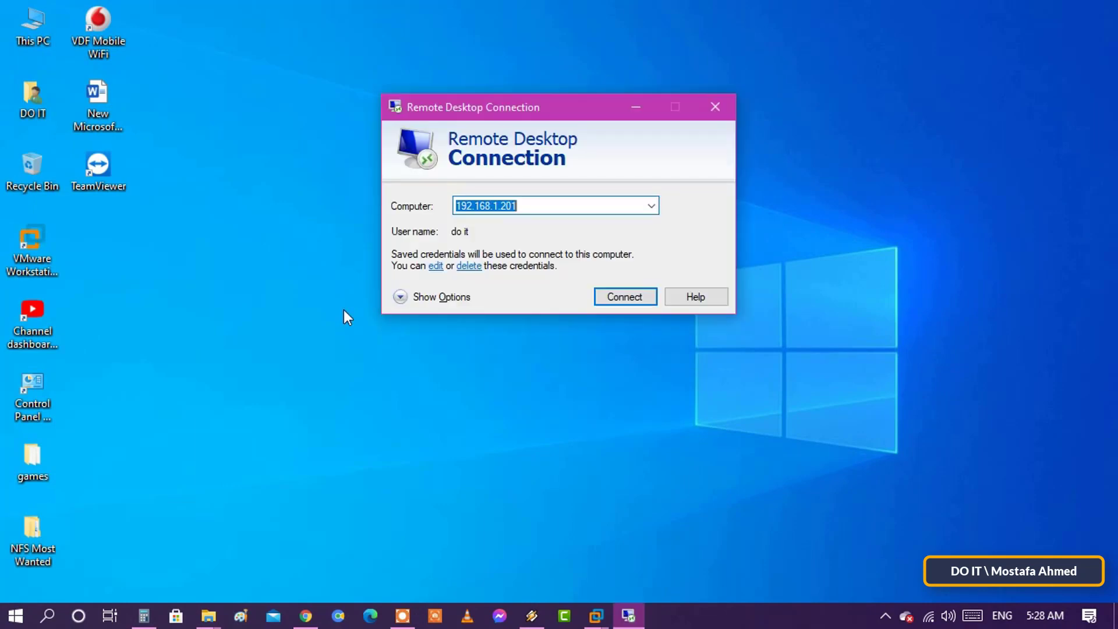
pyautogui.click(436, 304)
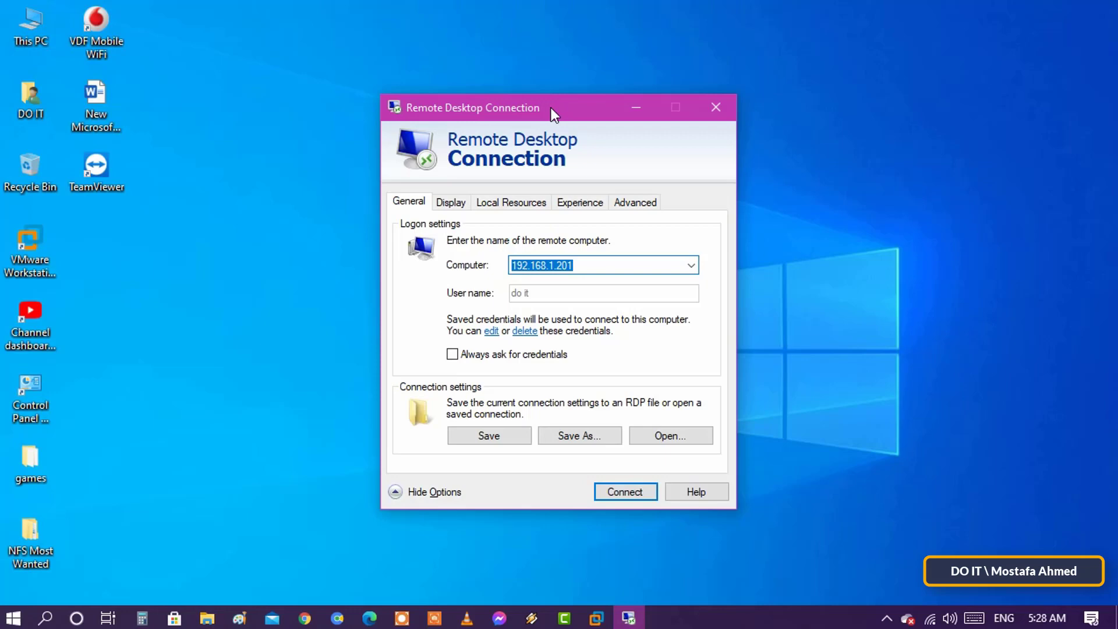
pyautogui.click(414, 202)
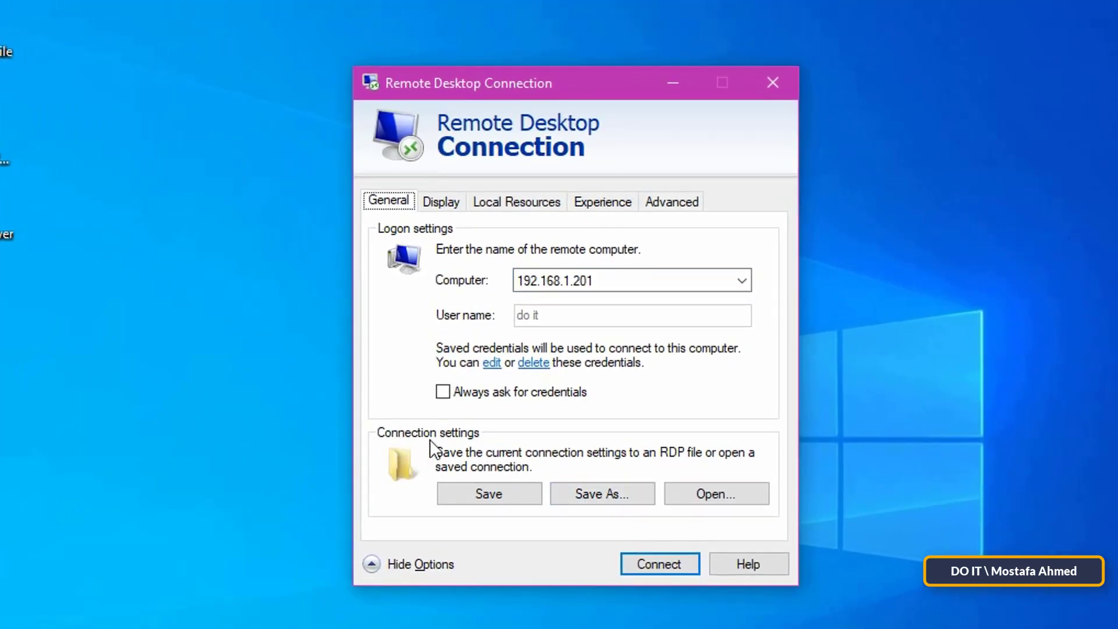
pyautogui.click(597, 490)
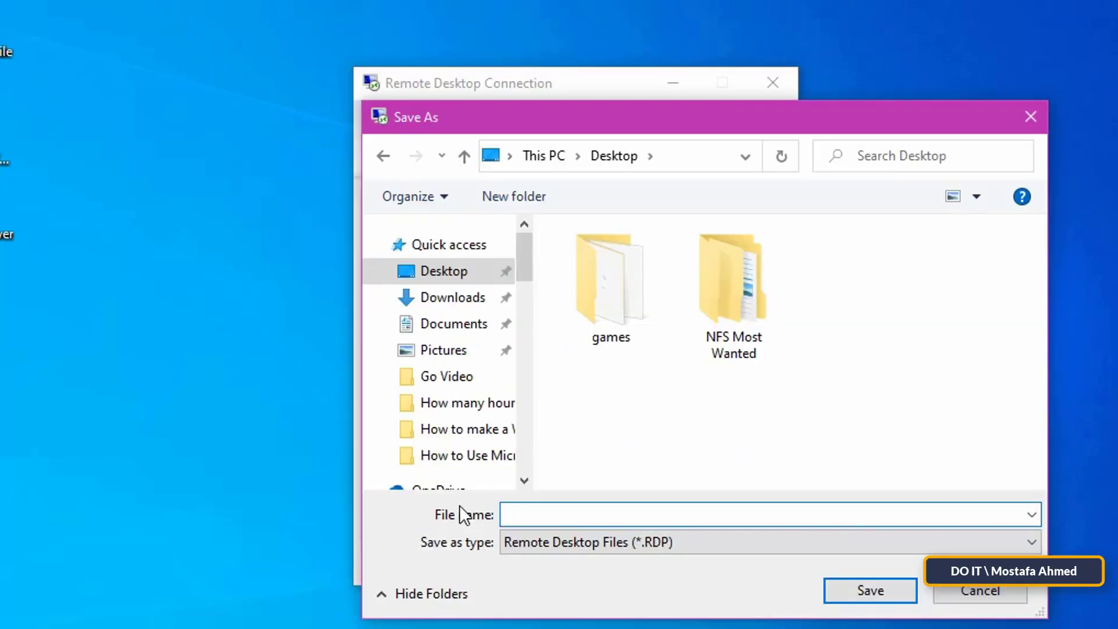
pyautogui.write('my ')
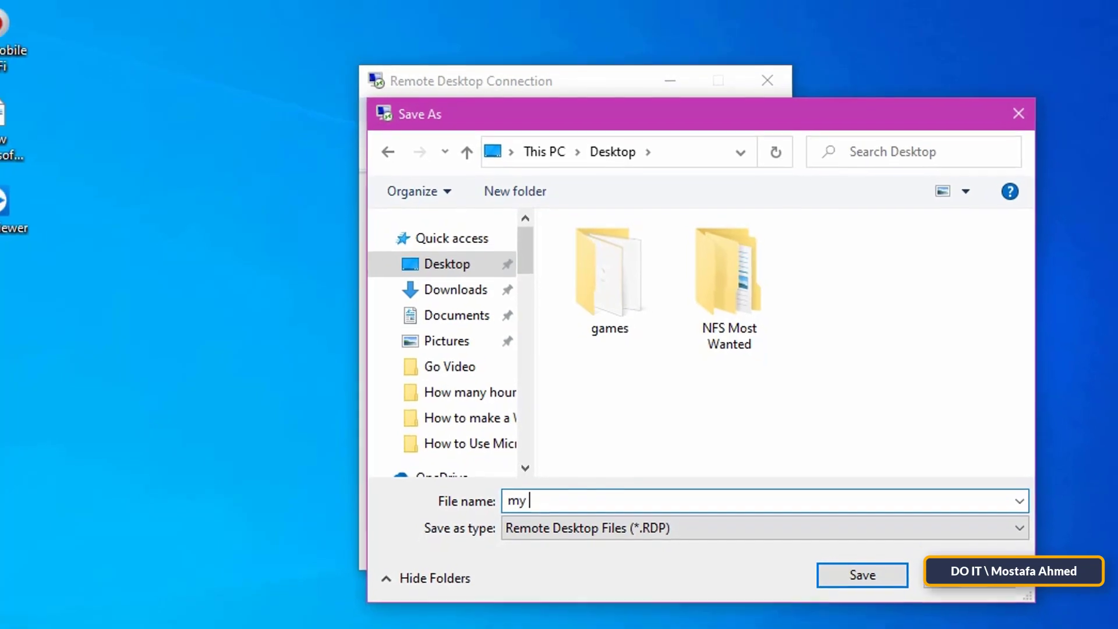
pyautogui.write('pc')
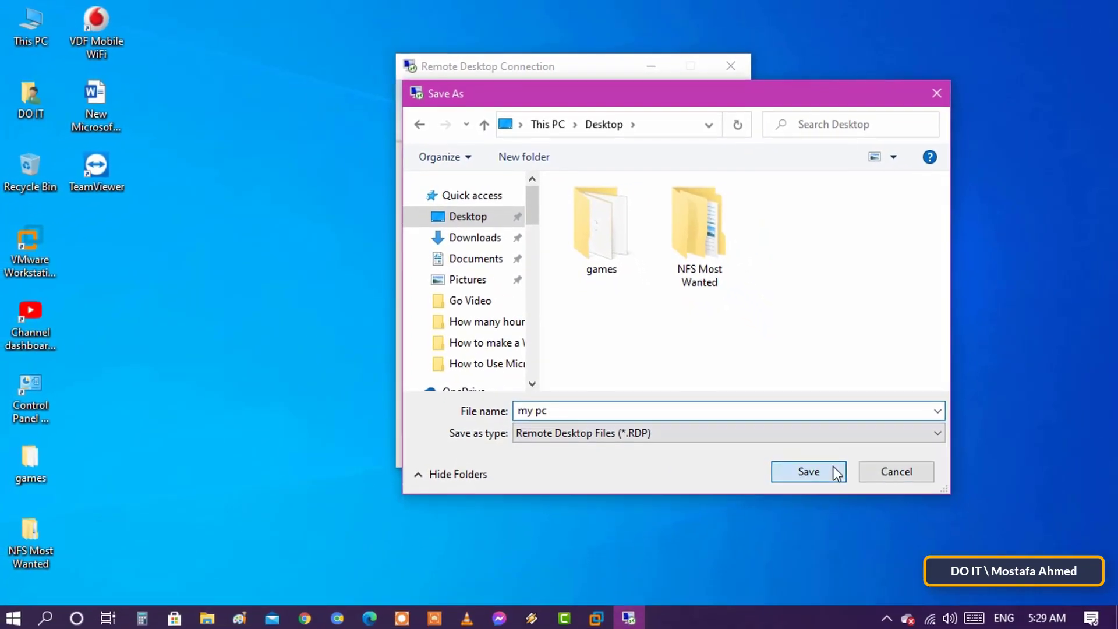
pyautogui.click(833, 471)
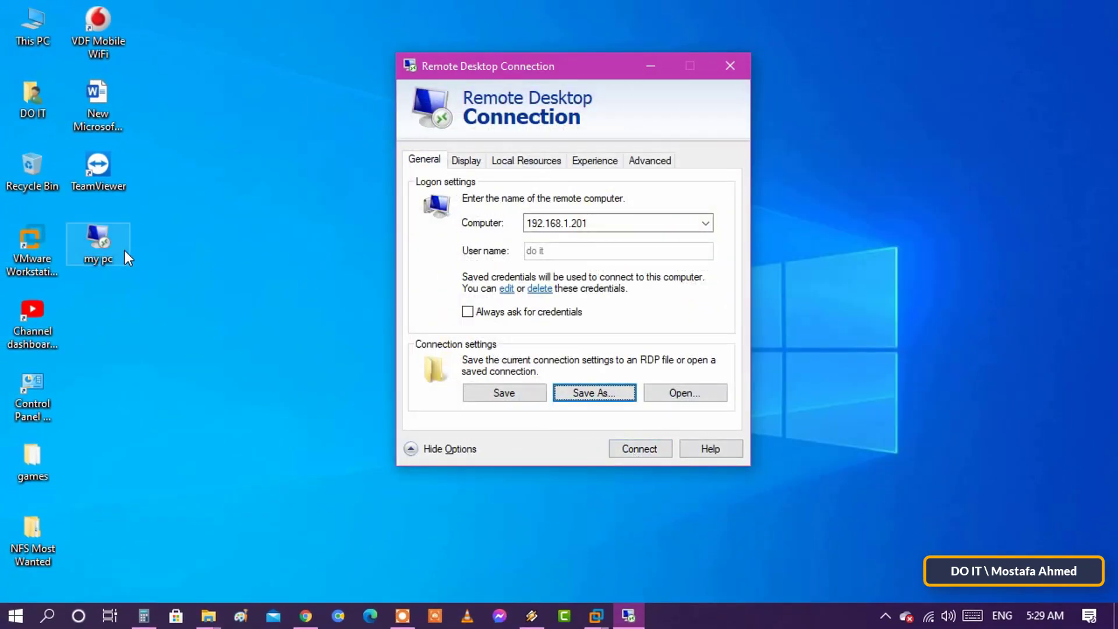
# Check the new 'my pc' file on the desktop and close the connection window.
pyautogui.click(106, 253)
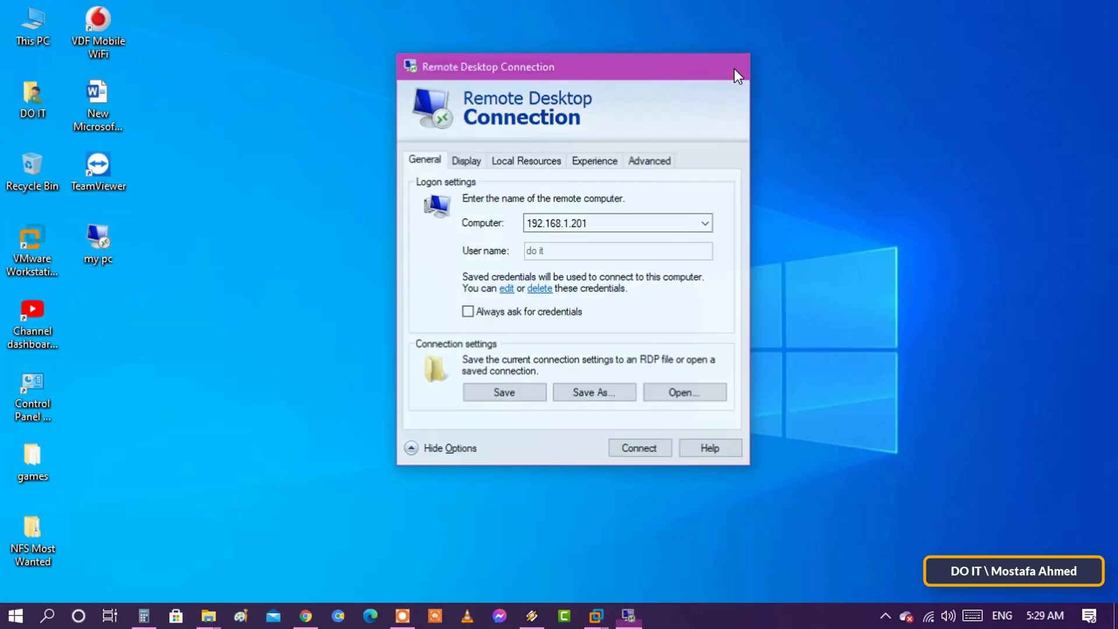
pyautogui.click(735, 69)
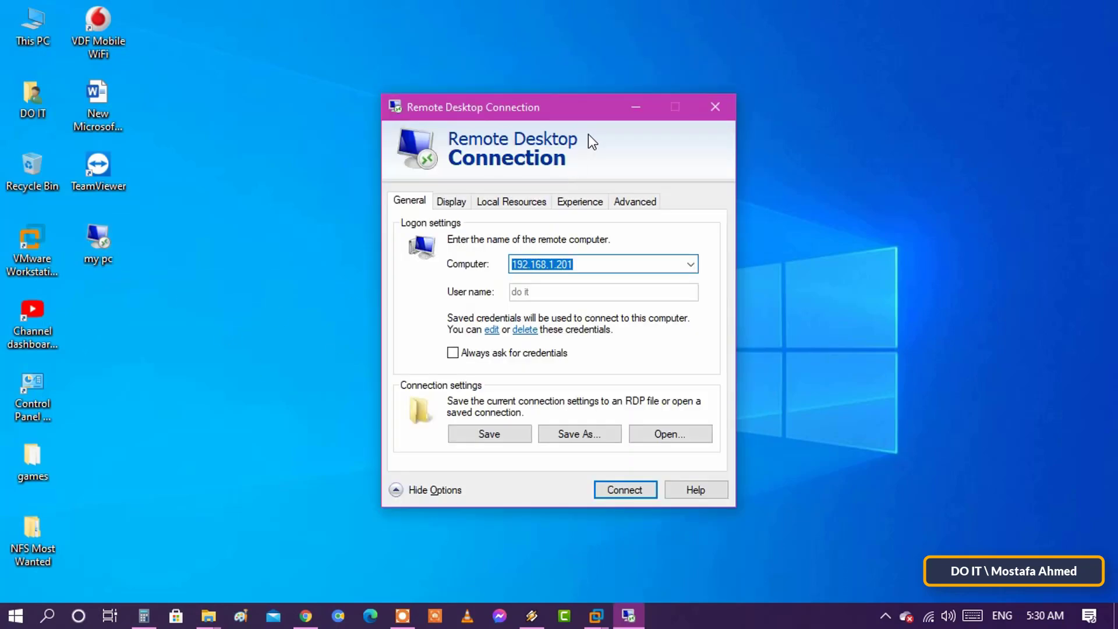
pyautogui.moveTo(596, 107); pyautogui.dragTo(605, 91)
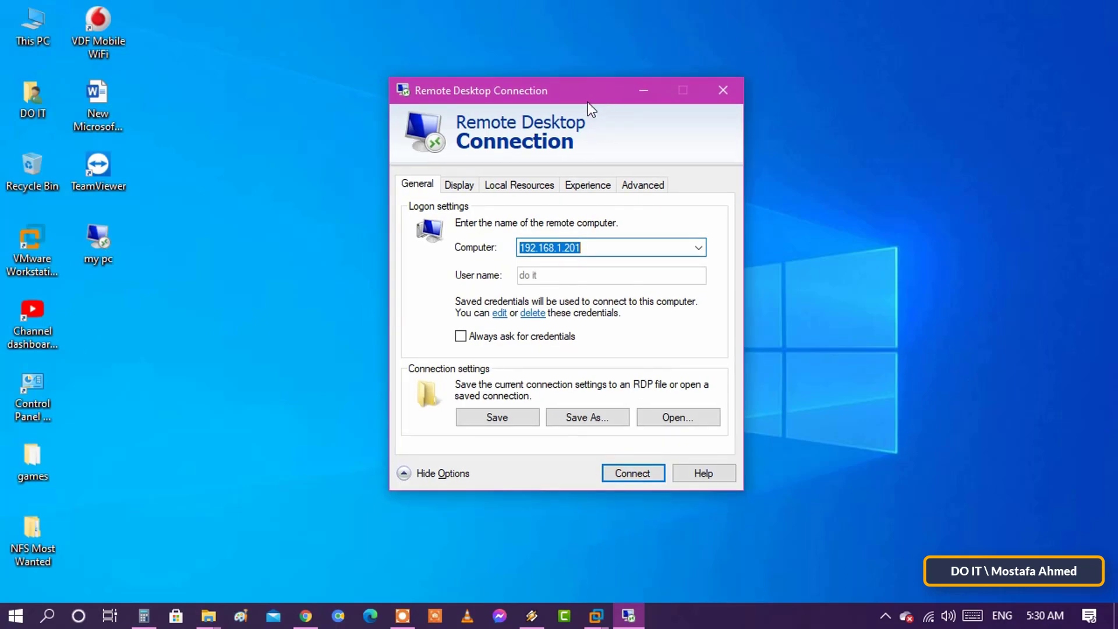
pyautogui.click(466, 186)
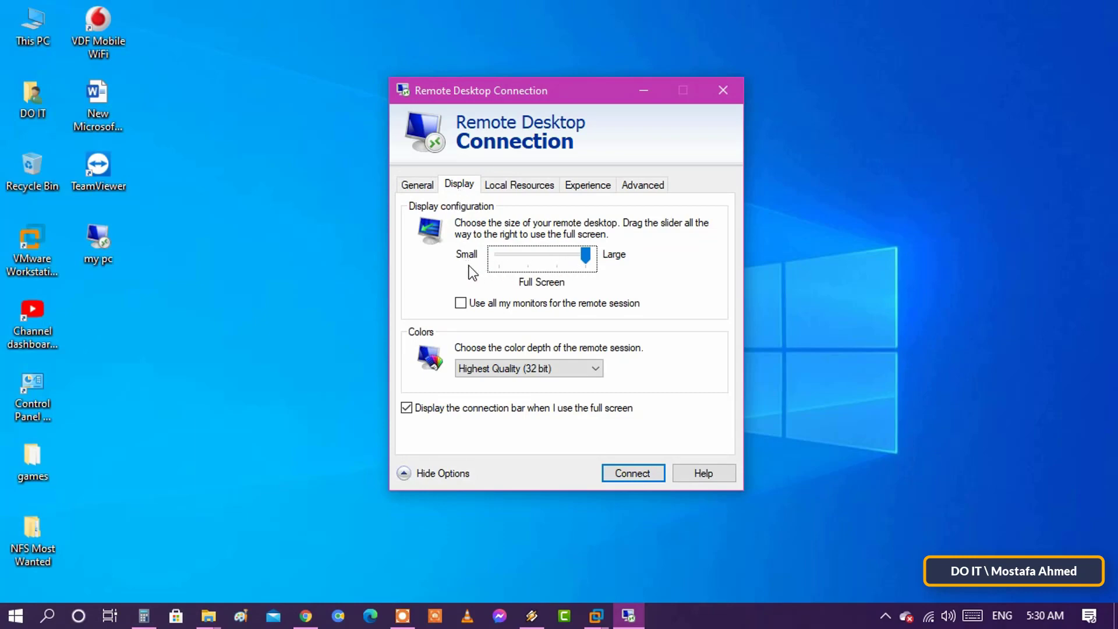
pyautogui.click(596, 368)
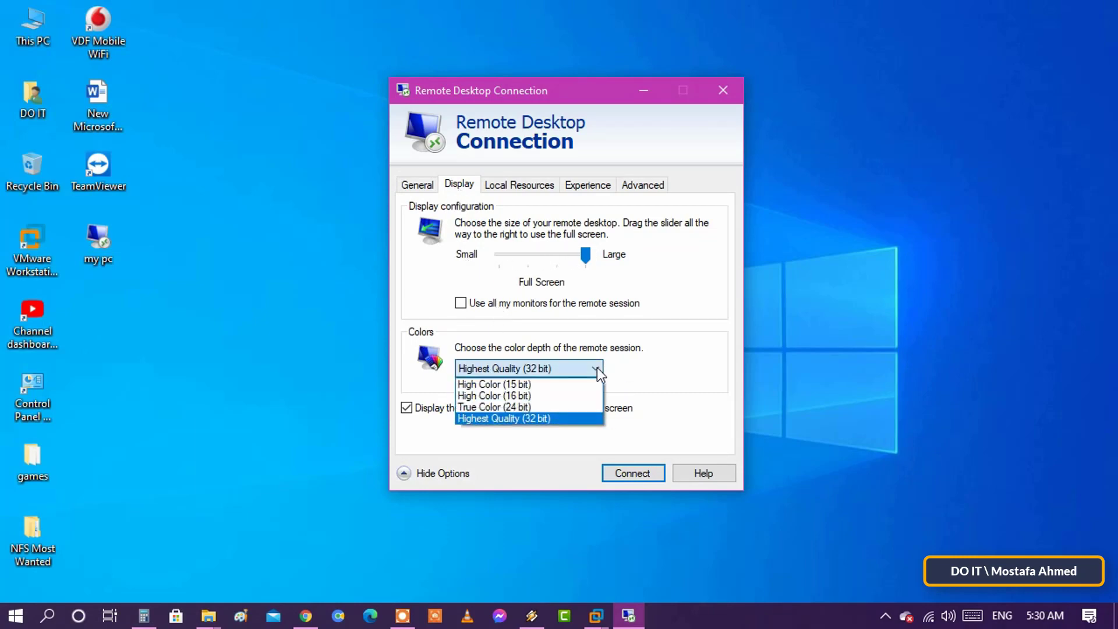
pyautogui.click(560, 417)
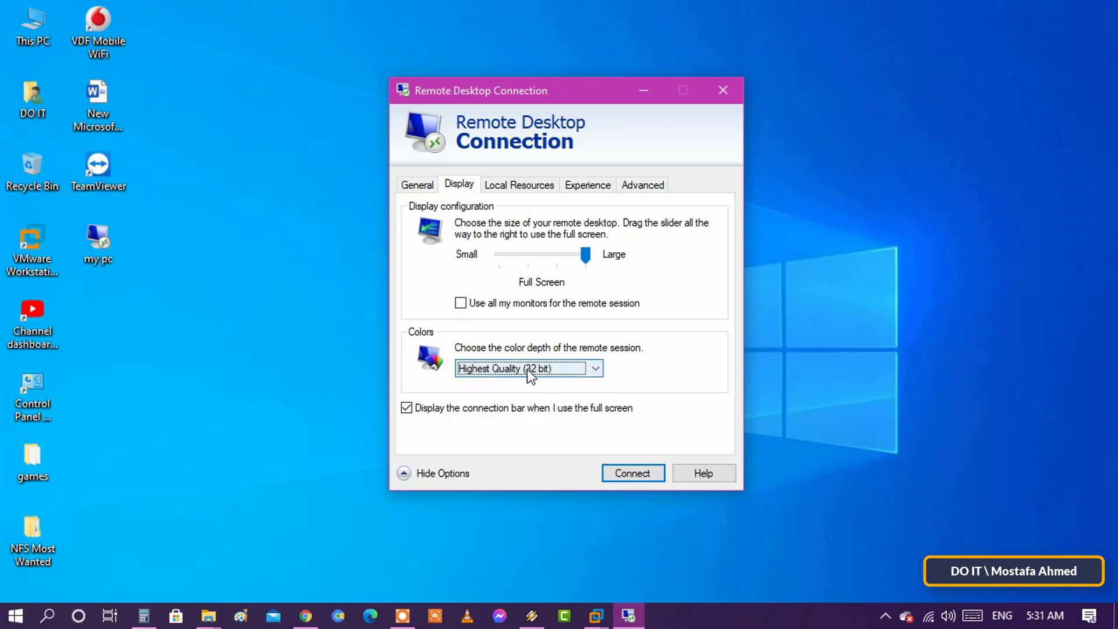
pyautogui.click(517, 187)
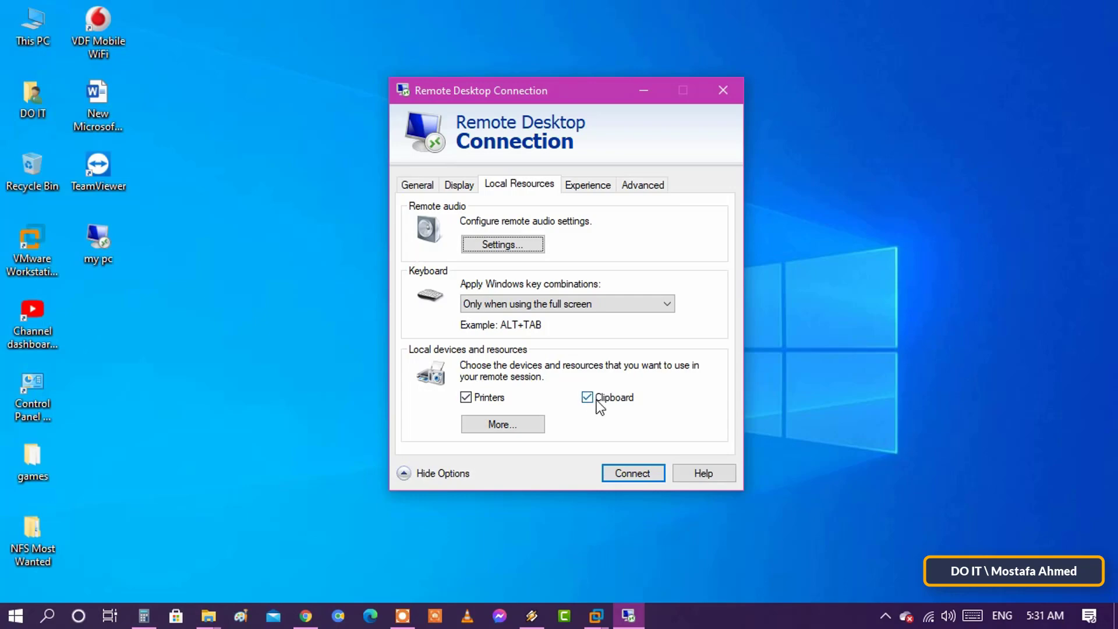
pyautogui.click(590, 190)
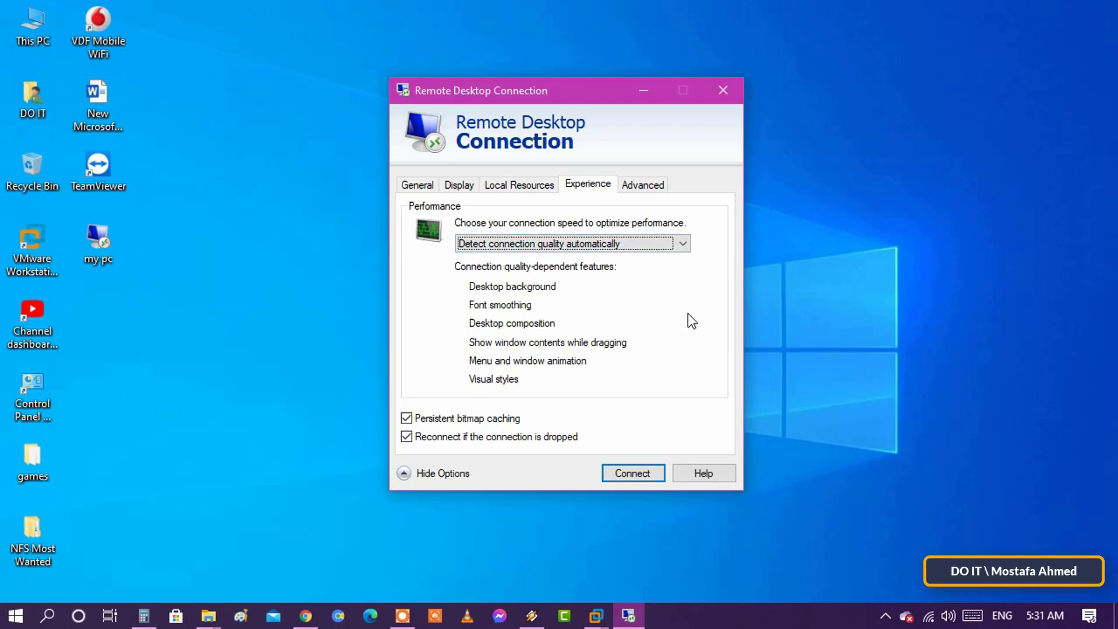
pyautogui.click(687, 242)
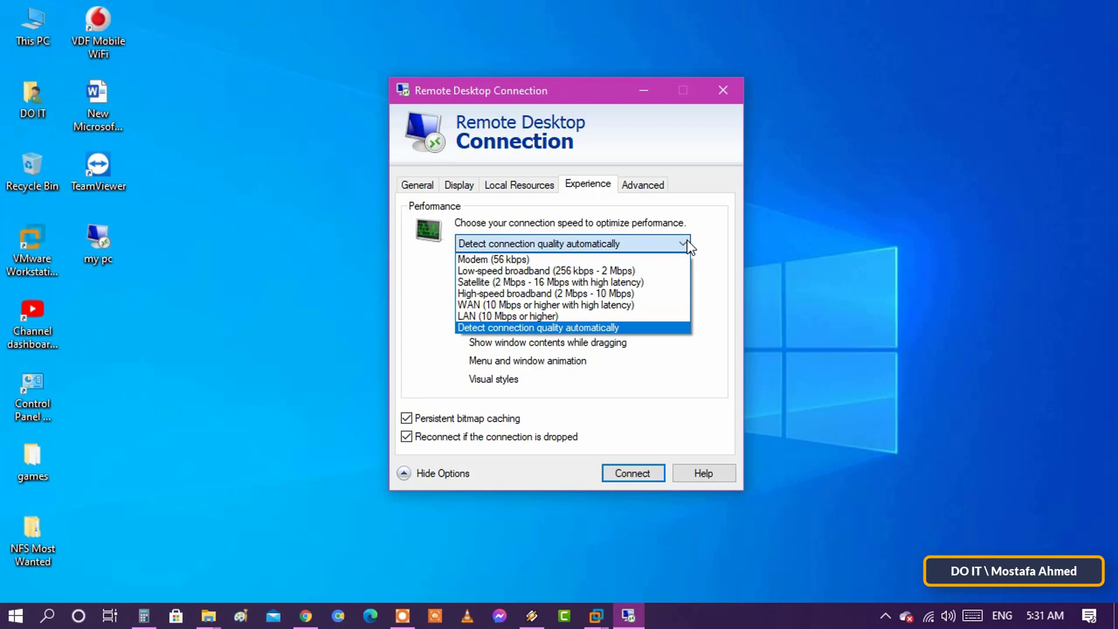
pyautogui.click(621, 327)
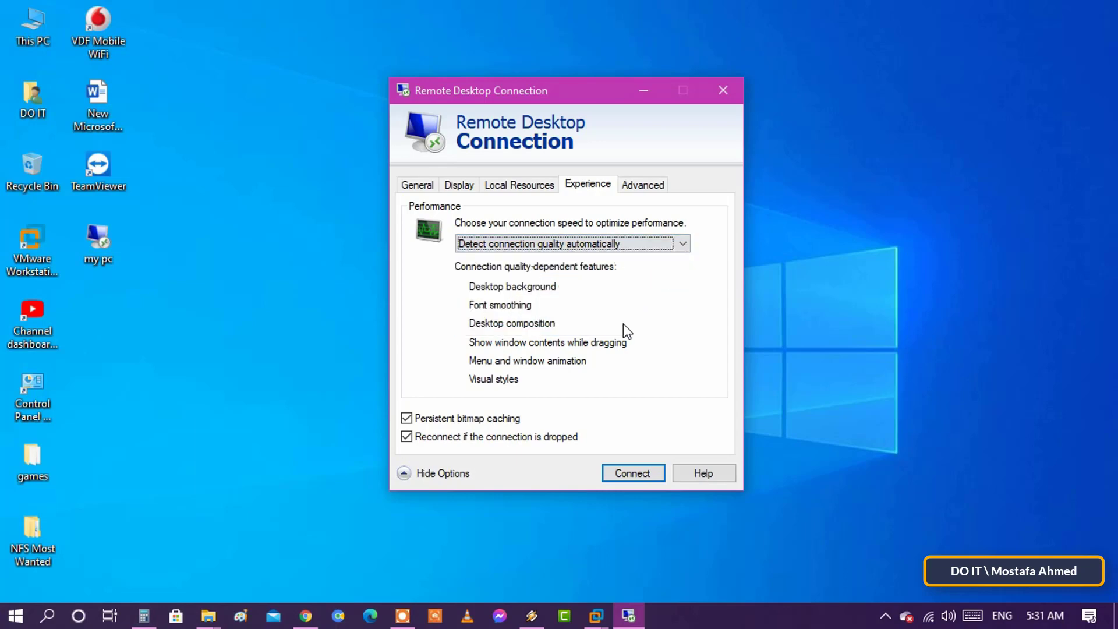
pyautogui.click(658, 190)
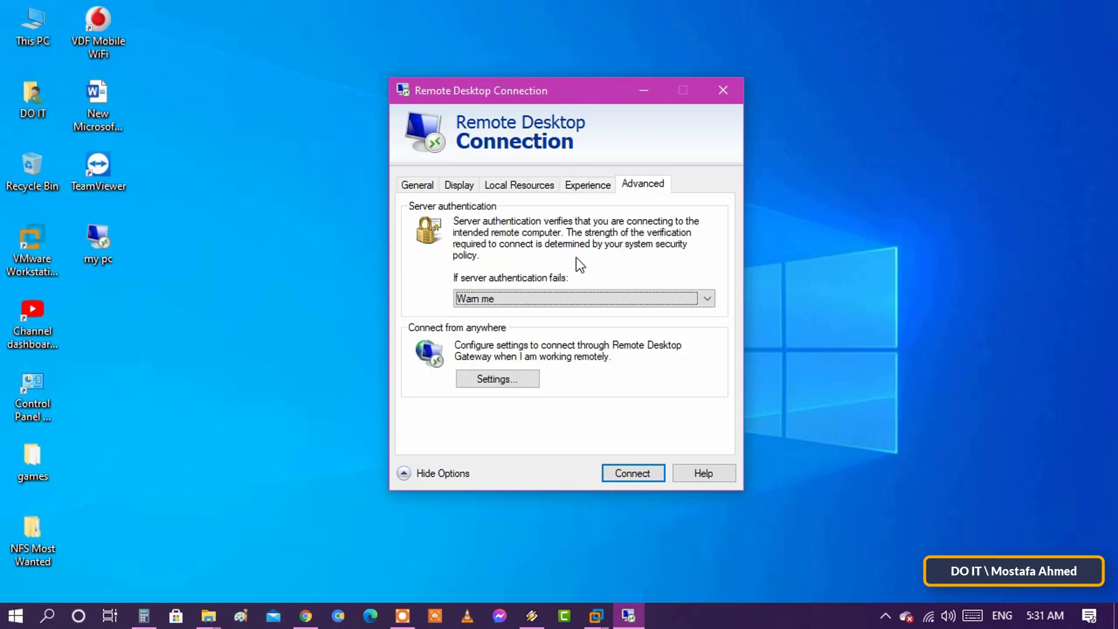
pyautogui.hotkey('shift', 'Tab')
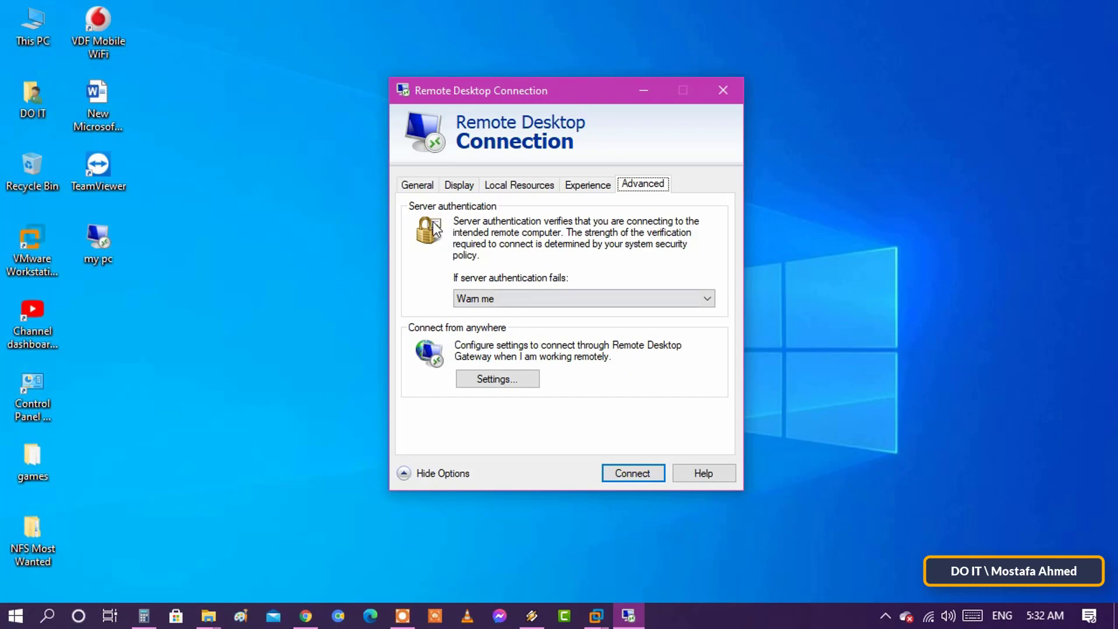
pyautogui.click(418, 185)
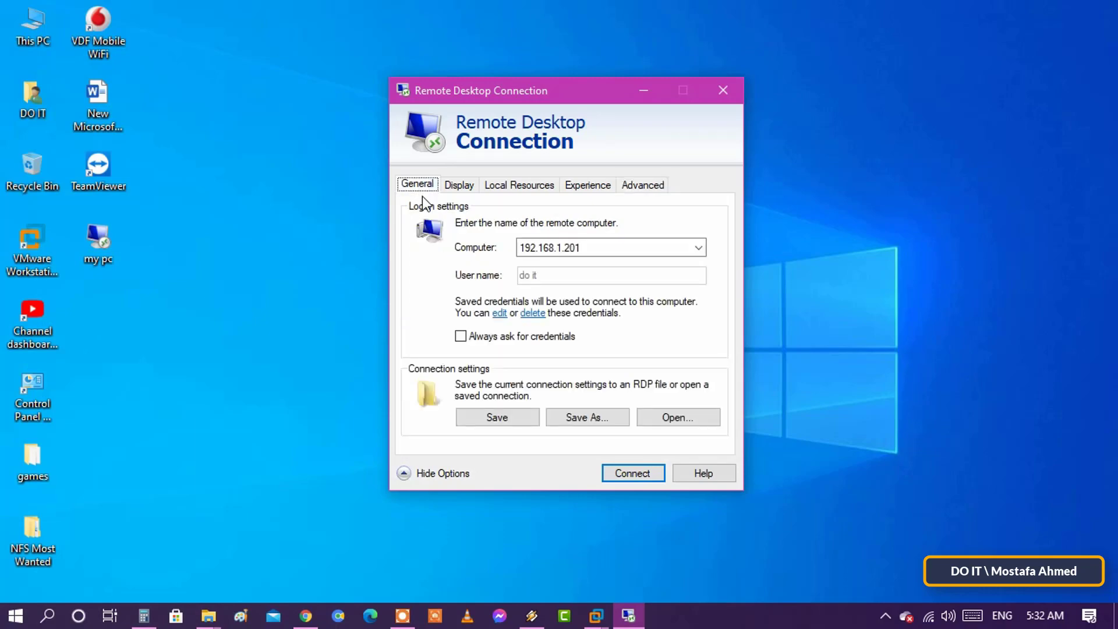